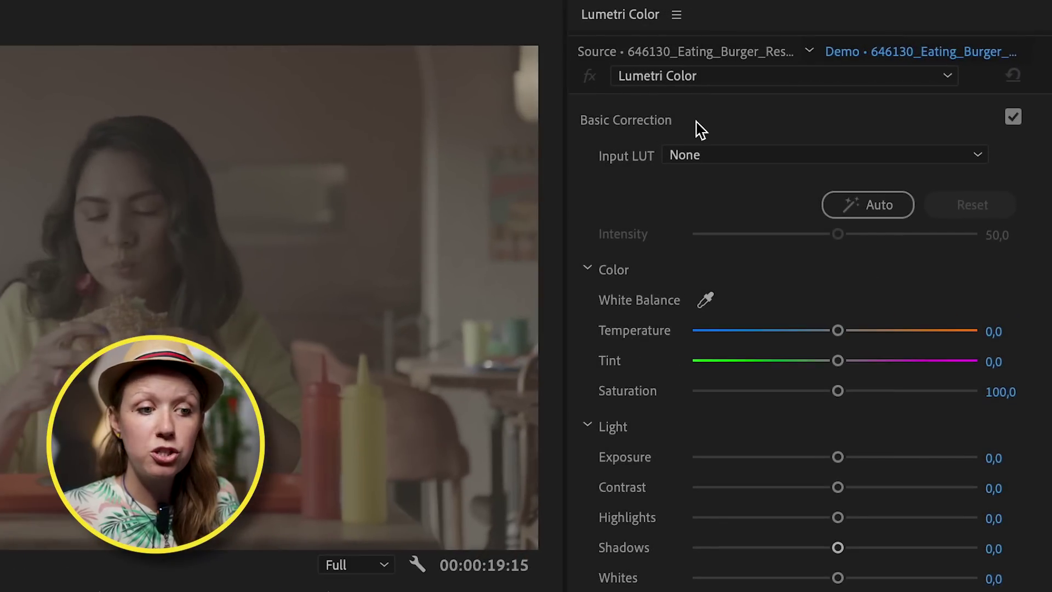
# Apply the RED RedLogFilm DragonColor2 to Rec.709 33x33 input LUT to the first burger clip and compare it with the effect bypassed
pyautogui.click(709, 159)
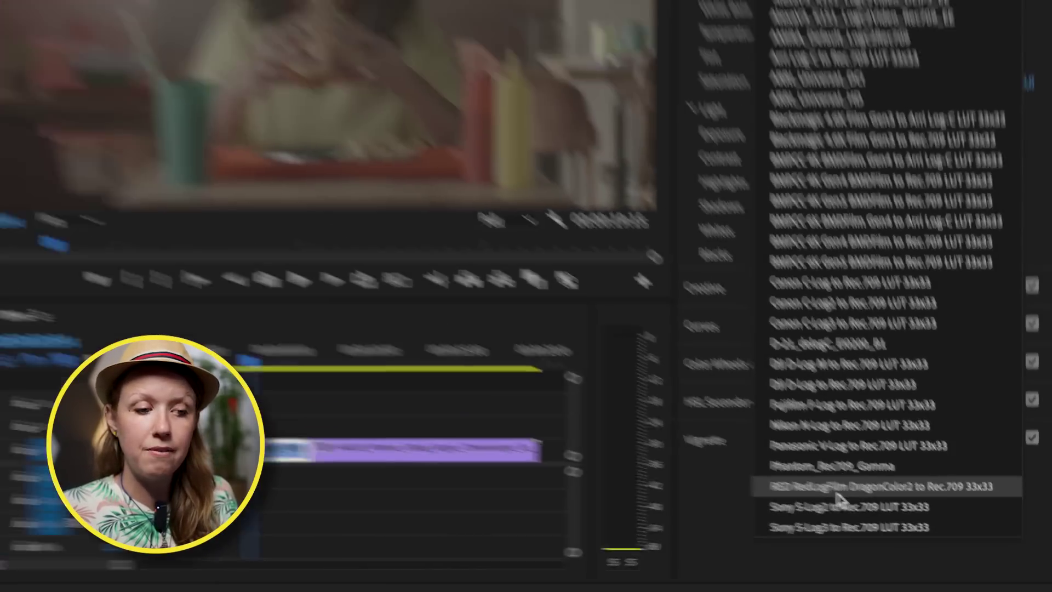
pyautogui.click(705, 444)
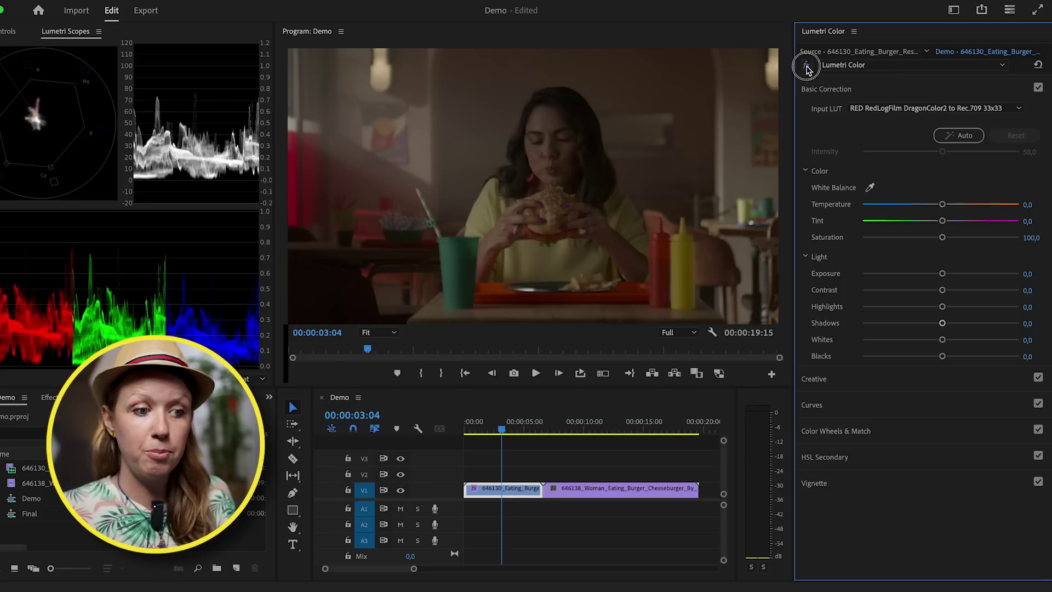
pyautogui.click(806, 66)
pyautogui.click(806, 66)
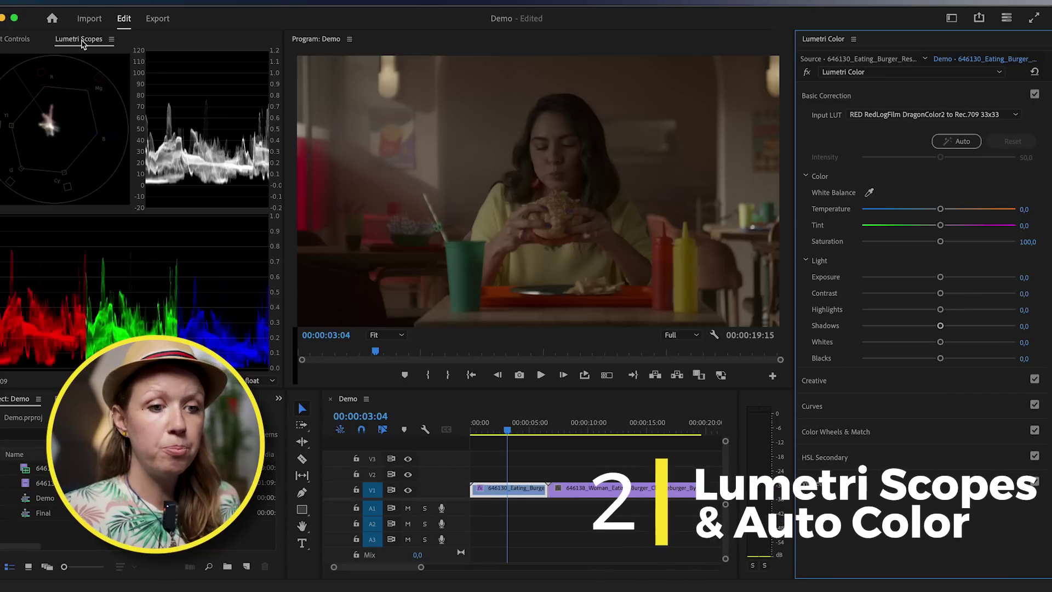
# Check the available workspaces and review which displays are enabled in the Lumetri Scopes
pyautogui.click(951, 18)
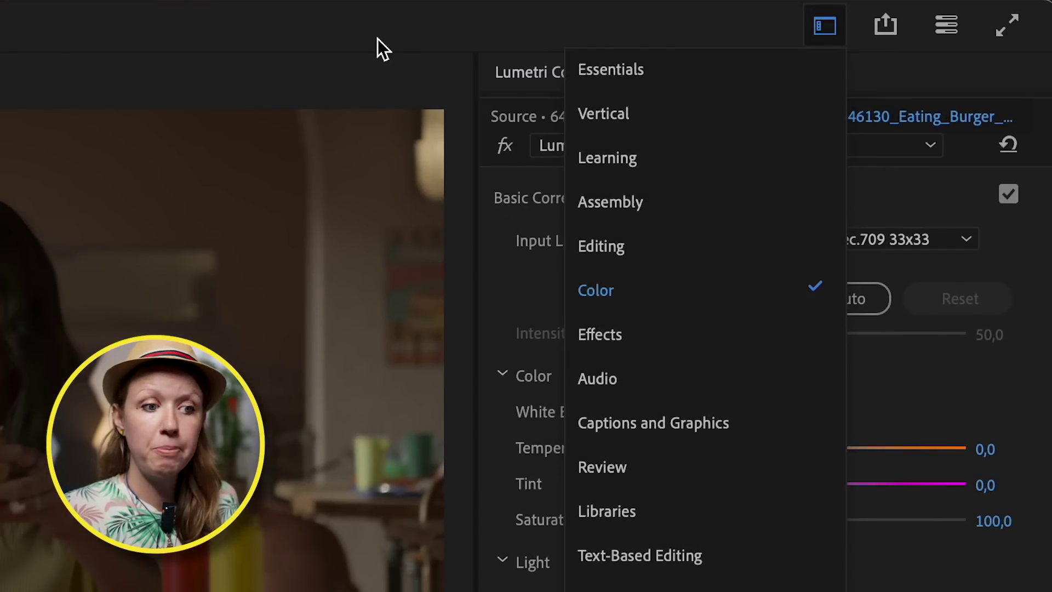
pyautogui.click(364, 46)
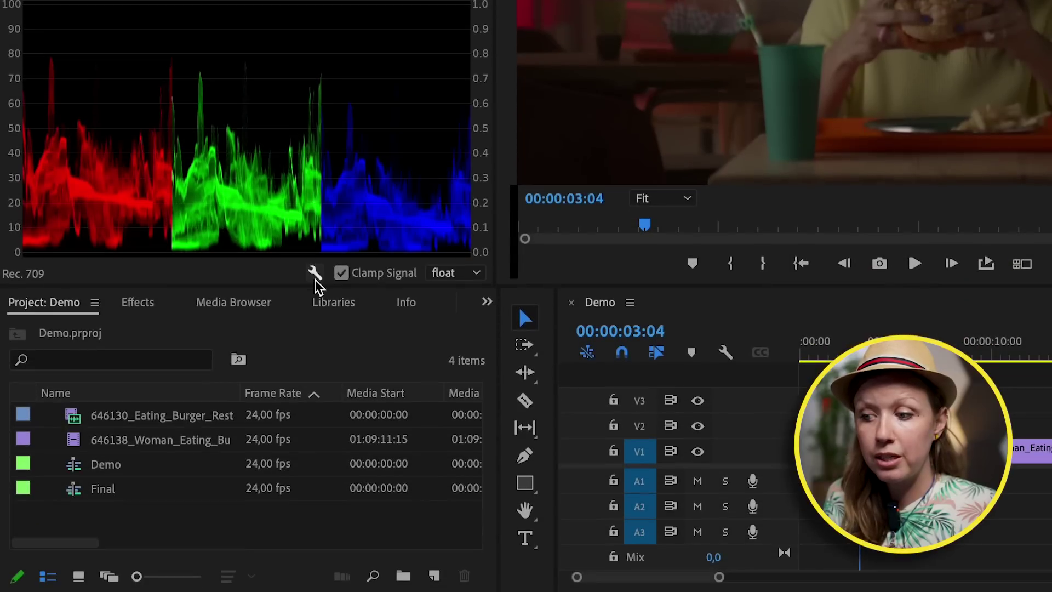
pyautogui.click(315, 570)
pyautogui.click(321, 282)
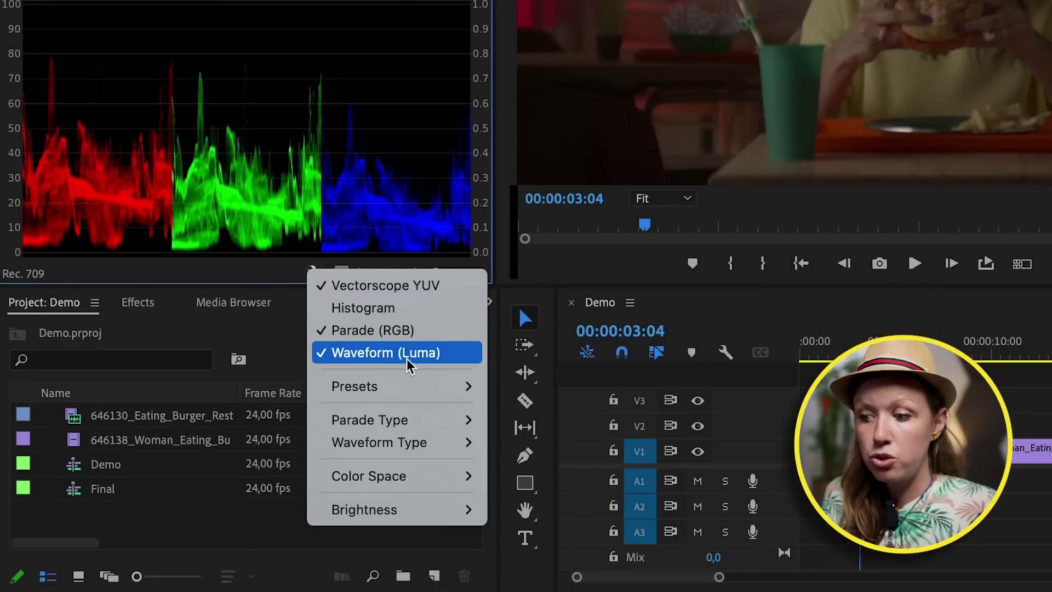
pyautogui.moveTo(430, 444)
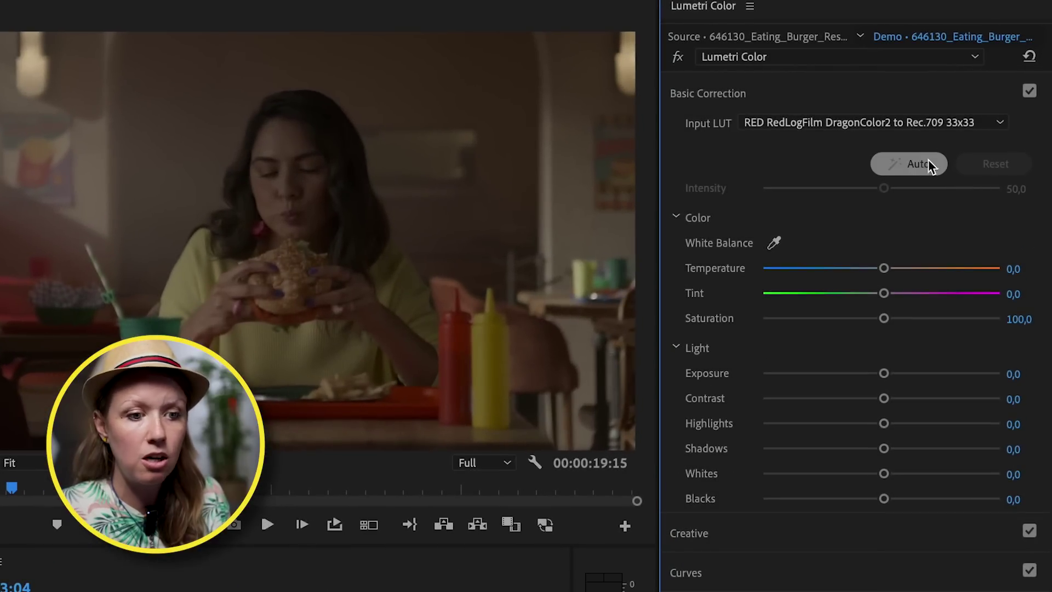
# Apply automatic basic color correction to the burger clip and try out its Intensity adjustment
pyautogui.click(930, 169)
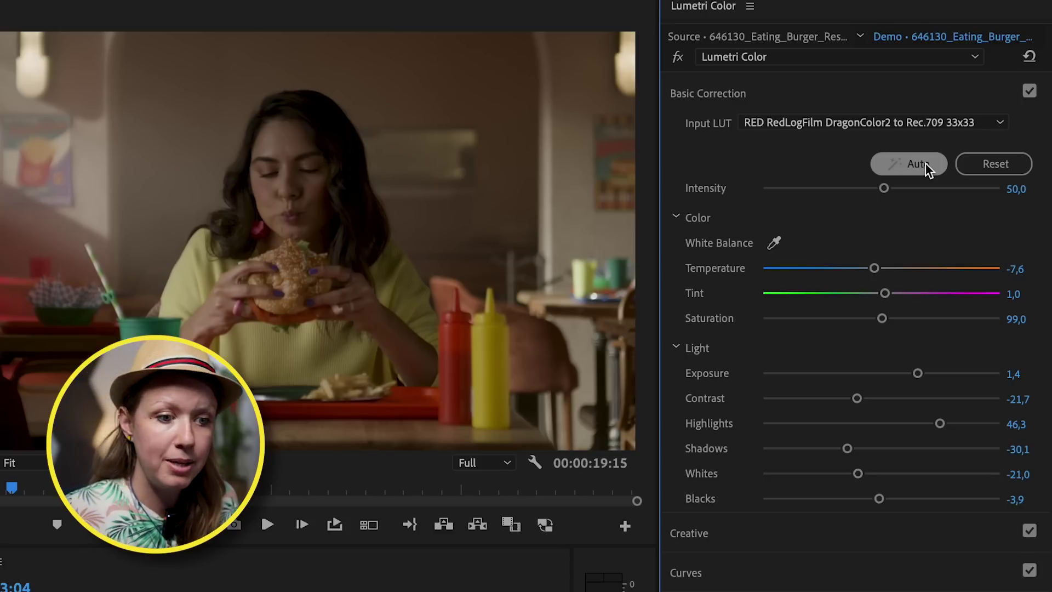
pyautogui.moveTo(884, 189)
pyautogui.mouseDown()
pyautogui.moveTo(826, 190)
pyautogui.moveTo(938, 189)
pyautogui.moveTo(899, 189)
pyautogui.mouseUp()
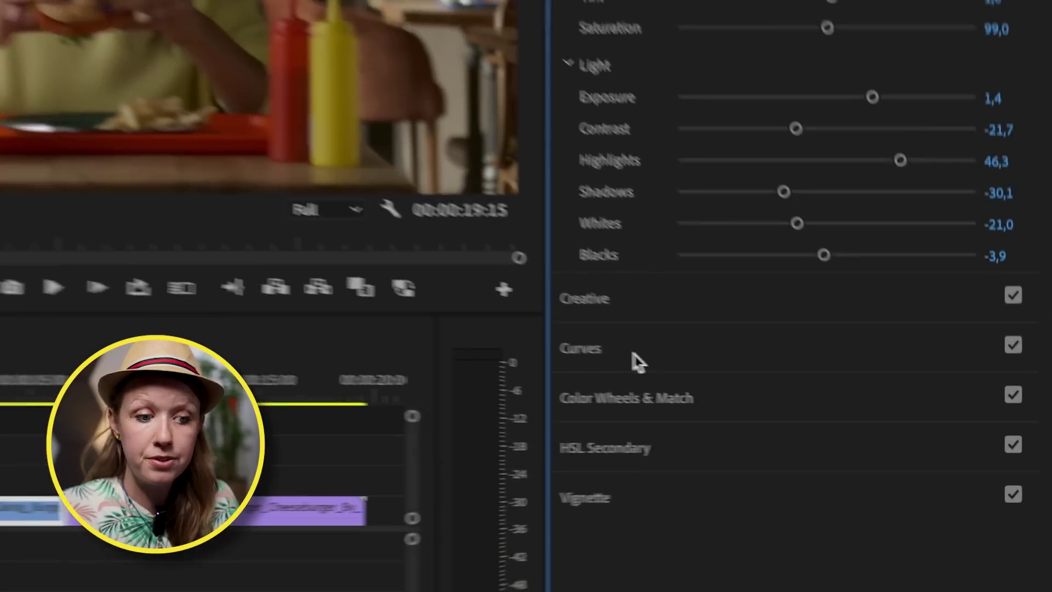
# Raise the black point and pull the white point slightly inward on the master RGB curve, and view the green and blue channel curves
pyautogui.click(638, 362)
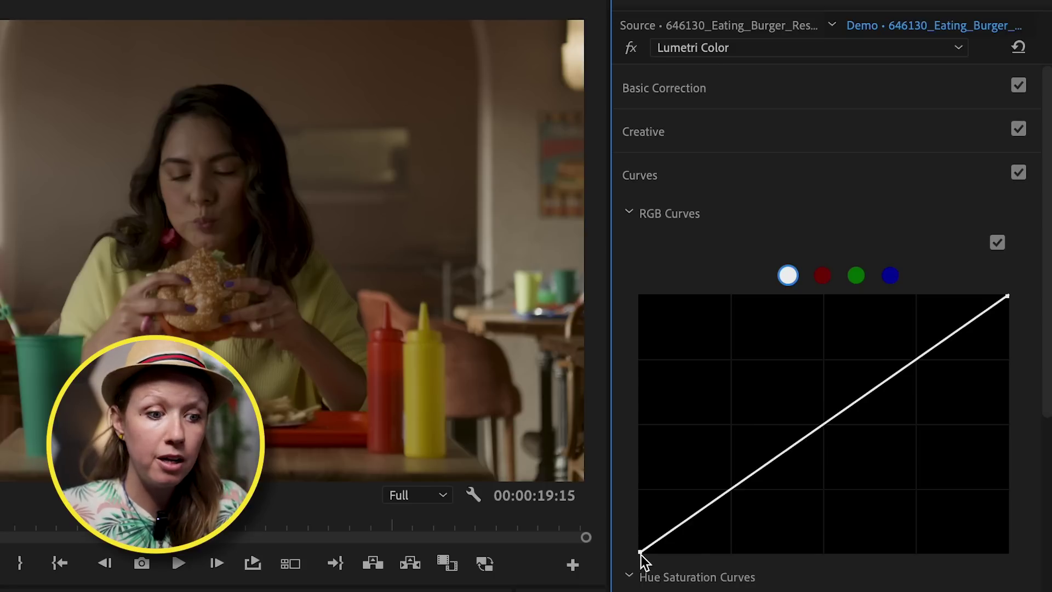
pyautogui.moveTo(640, 551)
pyautogui.mouseDown()
pyautogui.moveTo(632, 510)
pyautogui.moveTo(623, 541)
pyautogui.mouseUp()
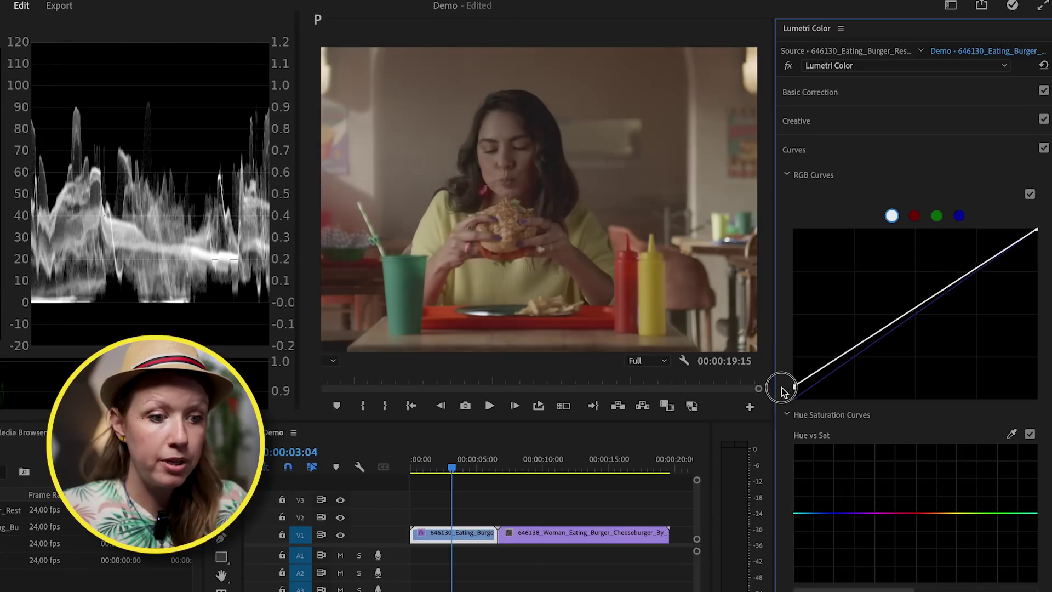
pyautogui.moveTo(780, 391)
pyautogui.mouseDown()
pyautogui.moveTo(806, 375)
pyautogui.moveTo(796, 371)
pyautogui.moveTo(791, 389)
pyautogui.mouseUp()
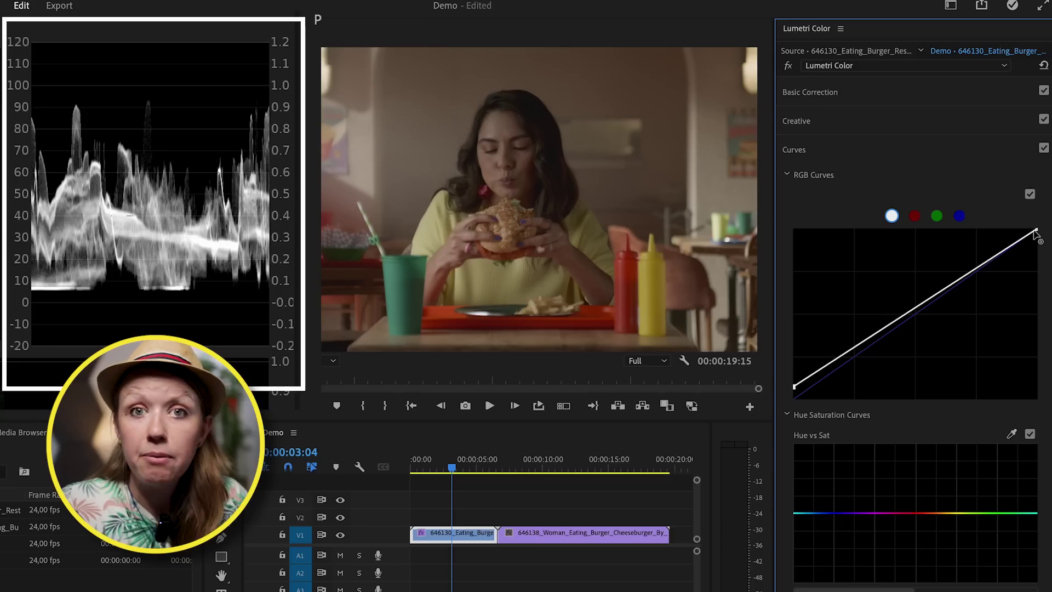
pyautogui.moveTo(1033, 231); pyautogui.dragTo(981, 234)
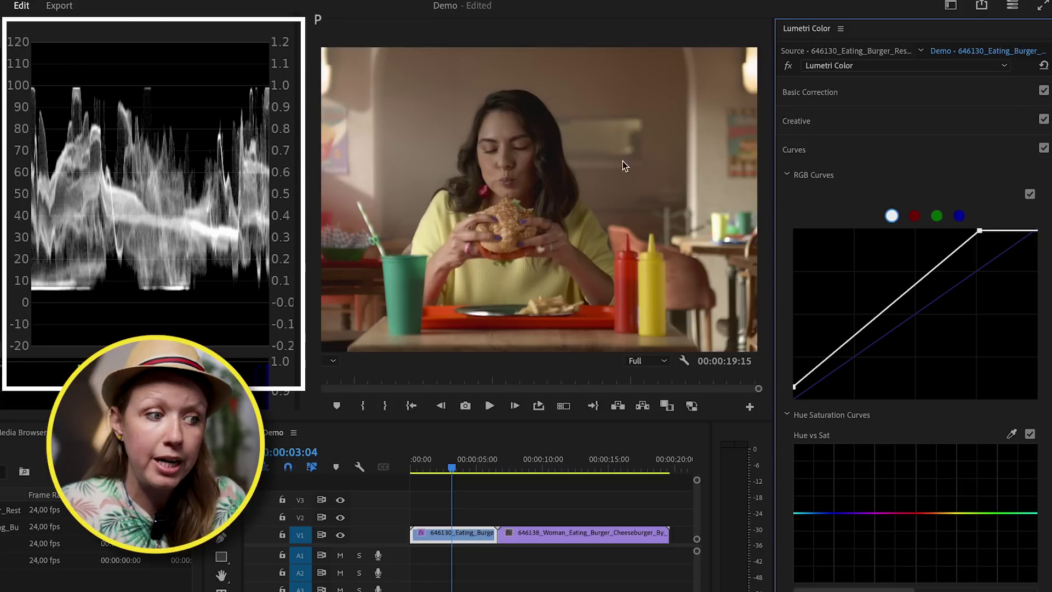
pyautogui.moveTo(980, 232); pyautogui.dragTo(1034, 222)
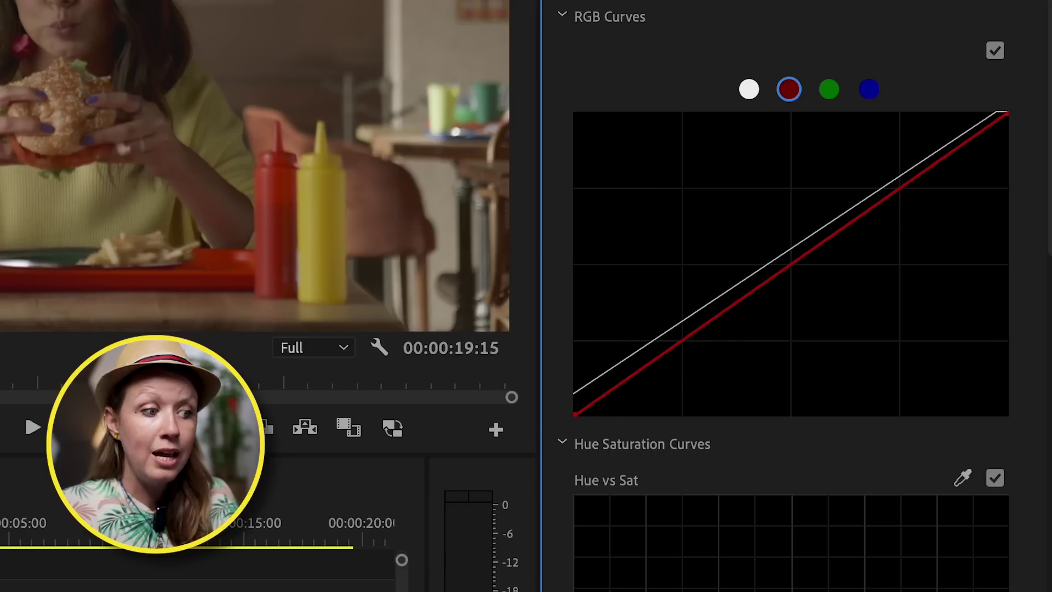
pyautogui.click(830, 91)
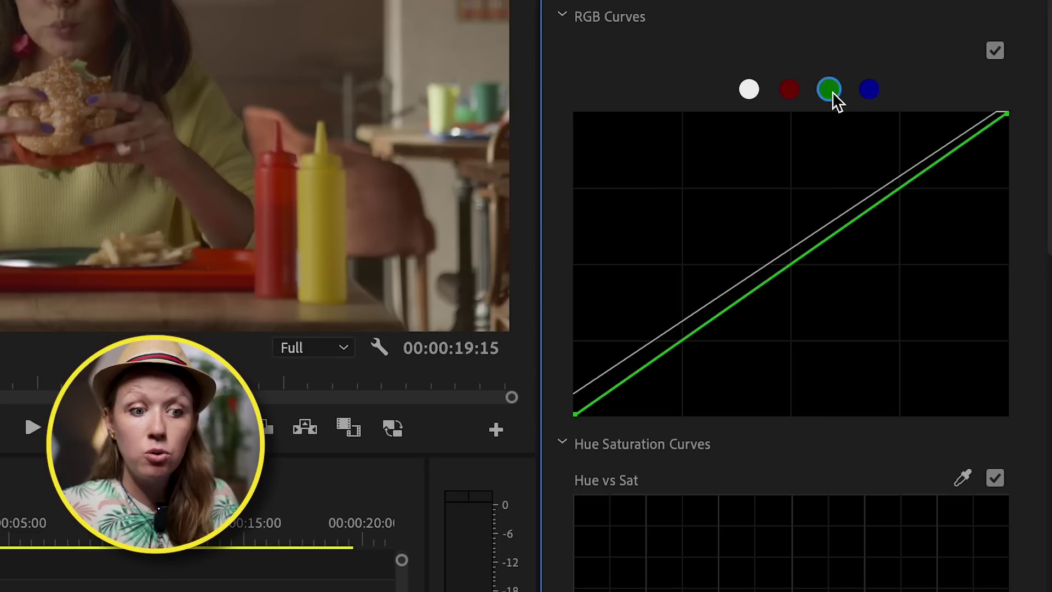
pyautogui.click(869, 93)
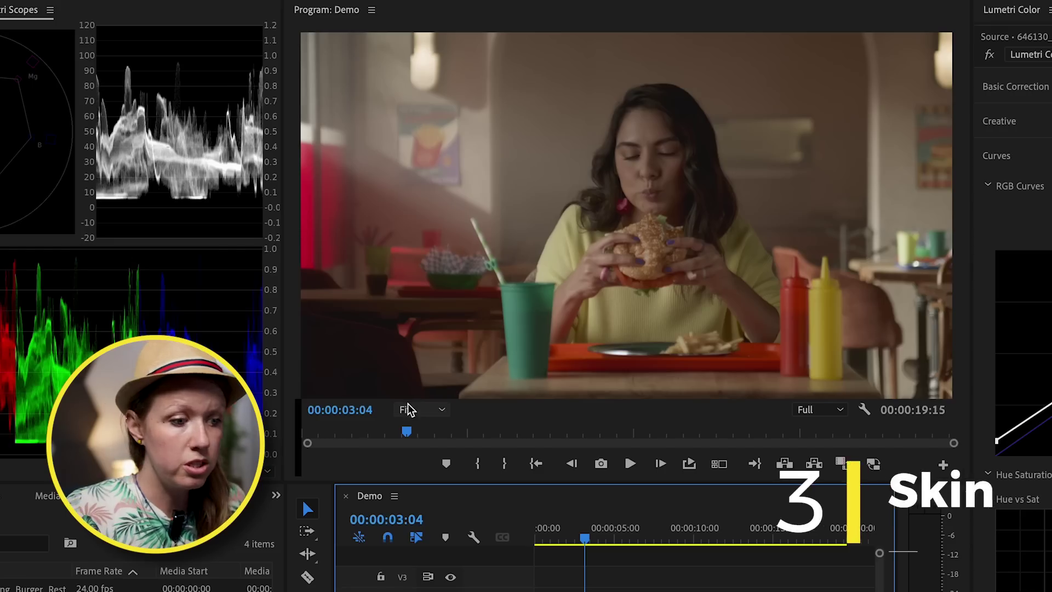
# Draw a four-point opacity mask with the Pen tool around the skin on the woman's forehead
pyautogui.click(407, 410)
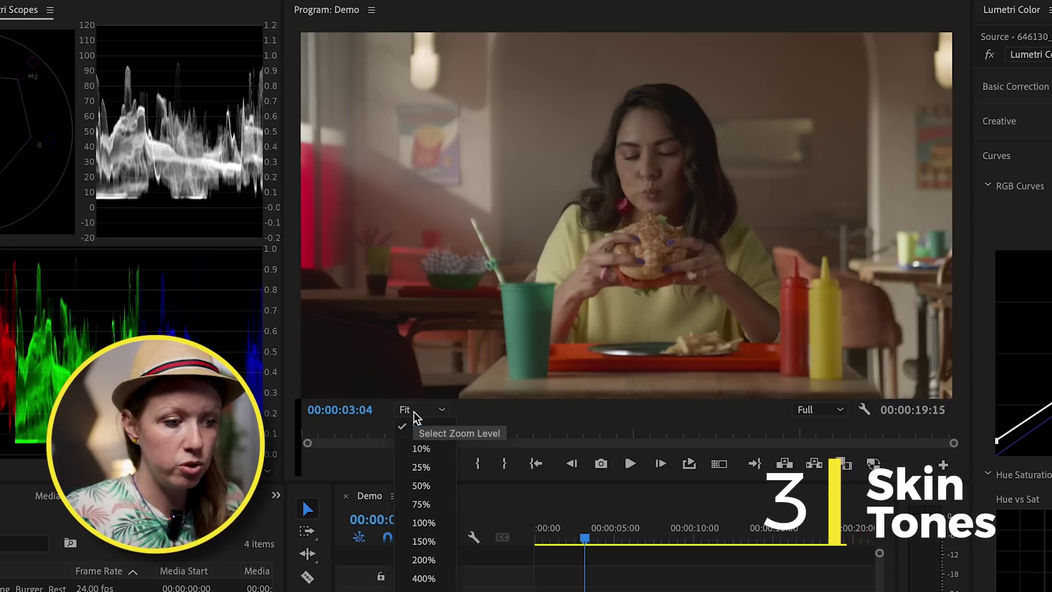
pyautogui.click(423, 559)
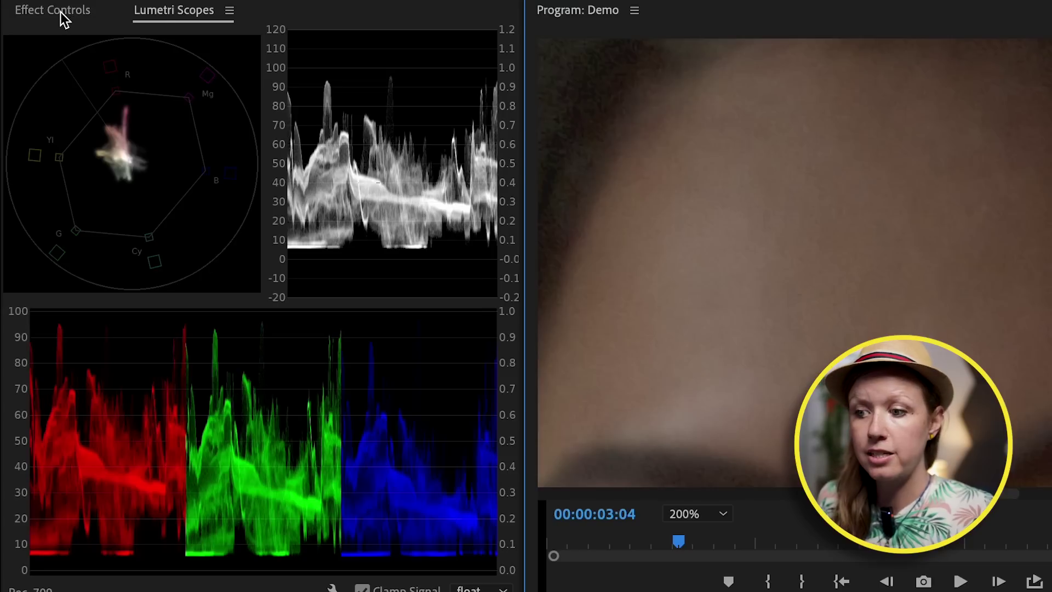
pyautogui.click(60, 11)
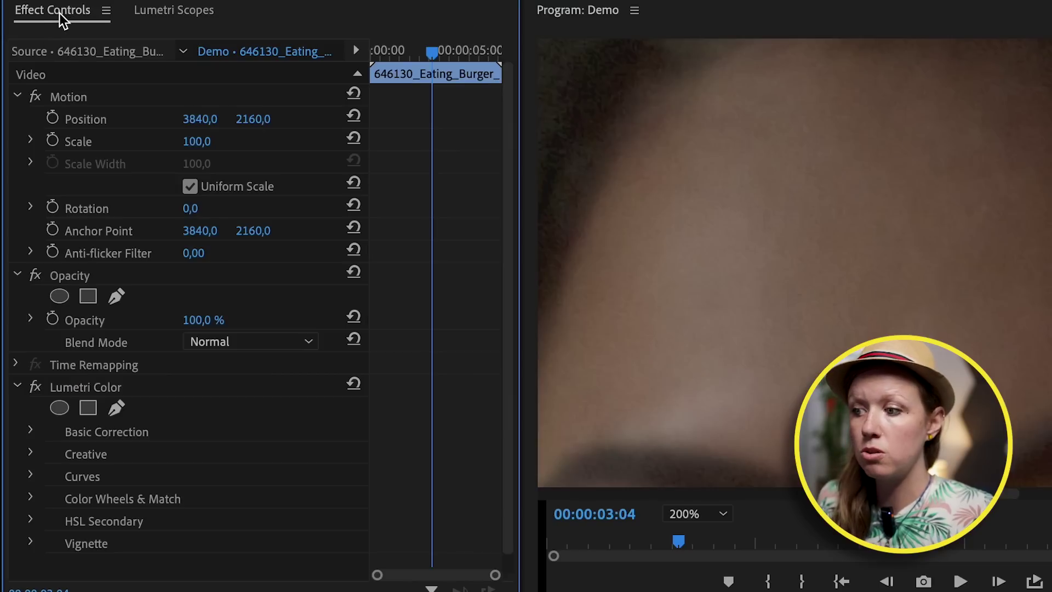
pyautogui.click(46, 274)
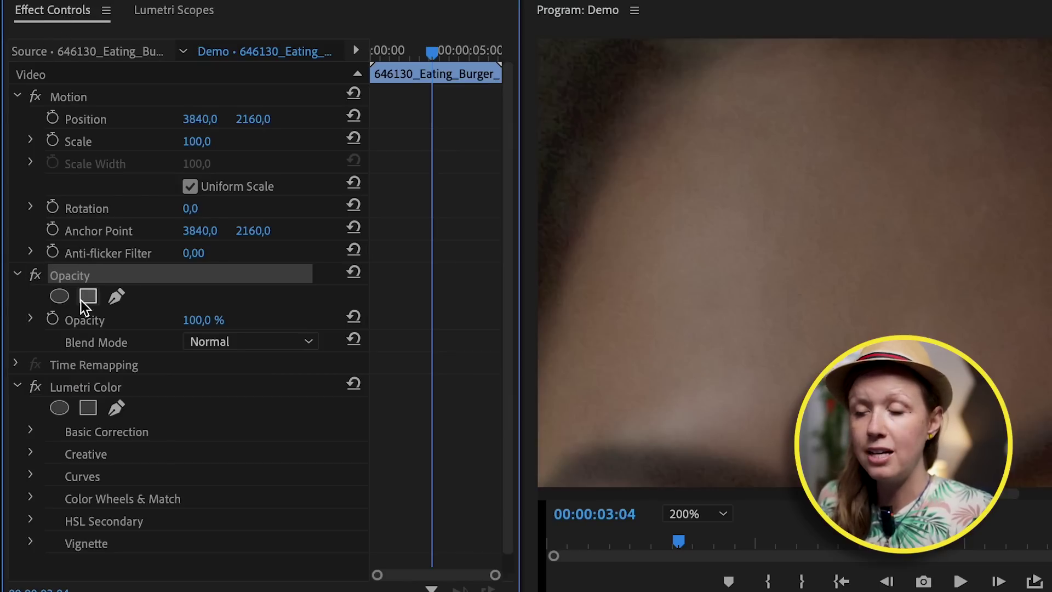
pyautogui.click(117, 297)
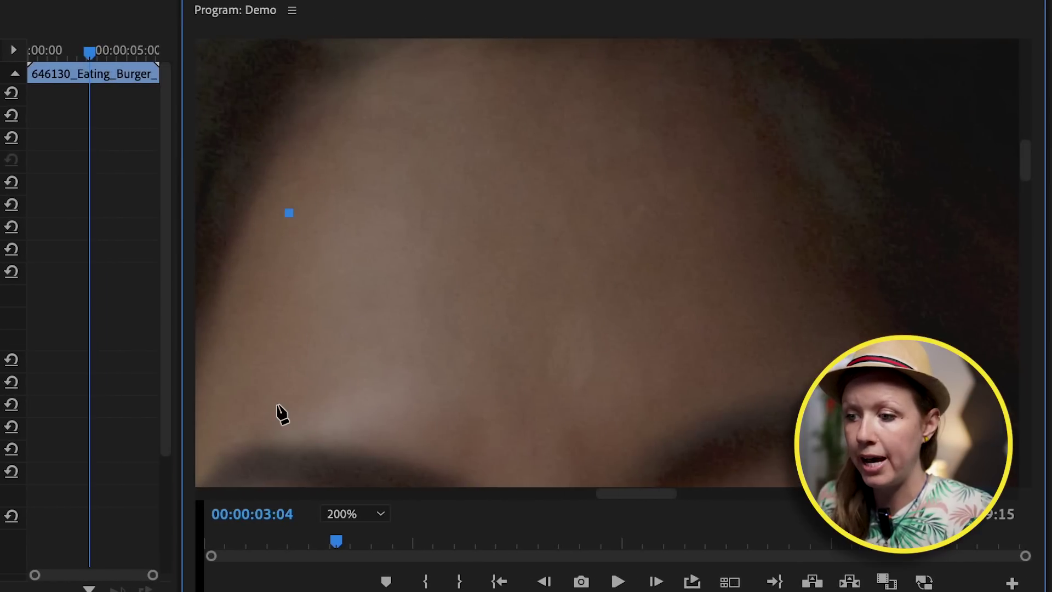
pyautogui.click(727, 357)
pyautogui.click(702, 158)
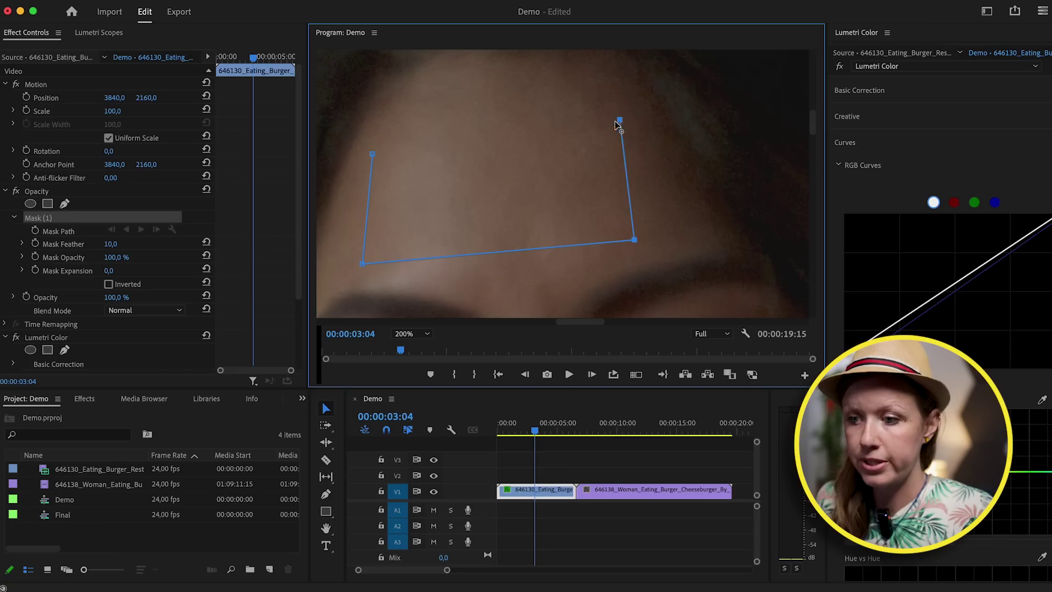
pyautogui.click(373, 156)
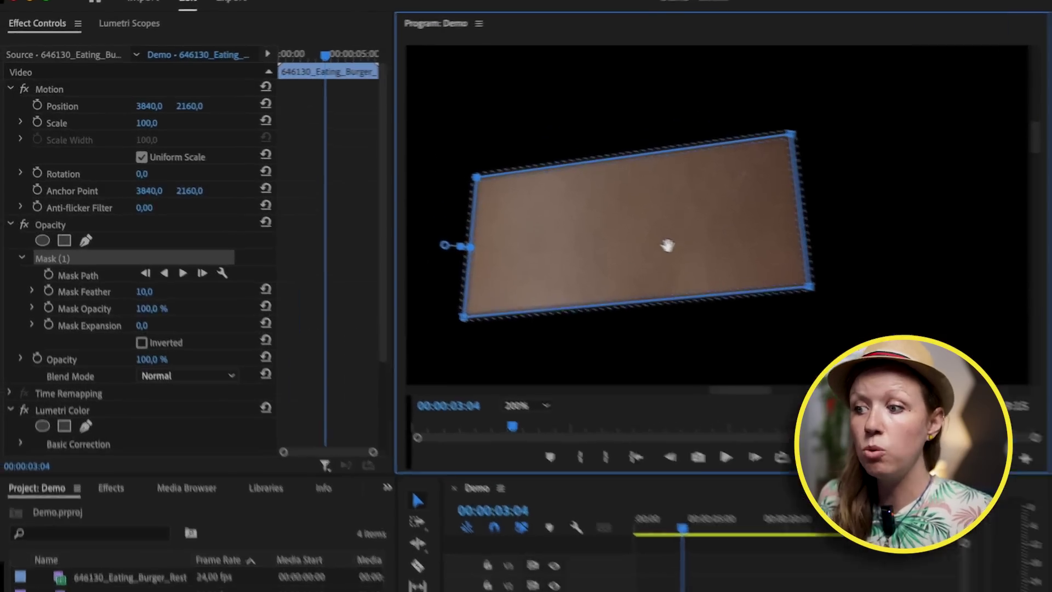
# Limit the Lumetri Scopes to the Vectorscope YUV by turning off the RGB parade and luma waveform
pyautogui.click(145, 25)
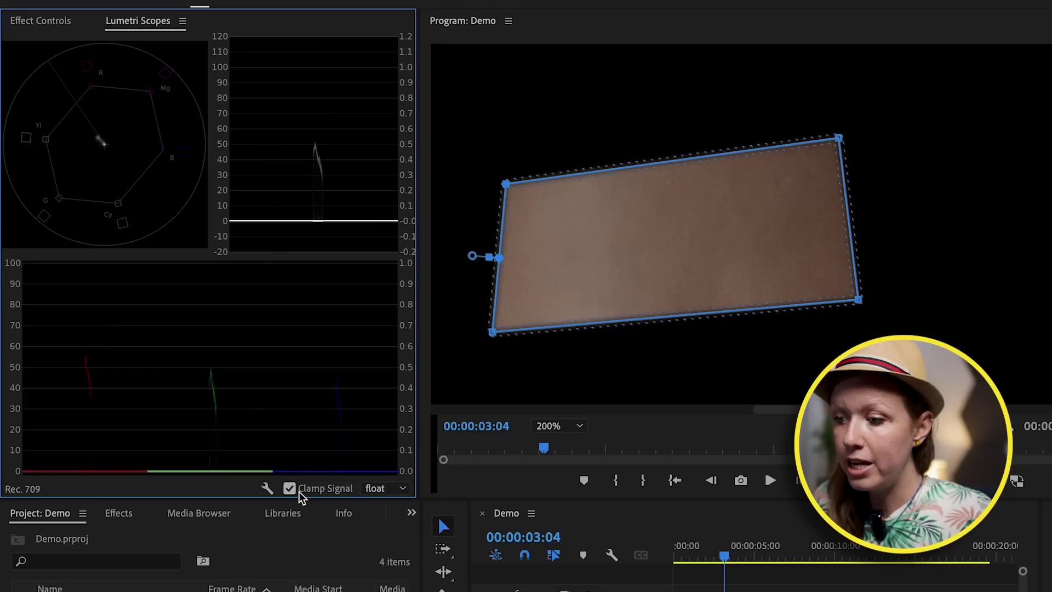
pyautogui.click(269, 488)
pyautogui.click(288, 537)
pyautogui.click(267, 488)
pyautogui.click(305, 554)
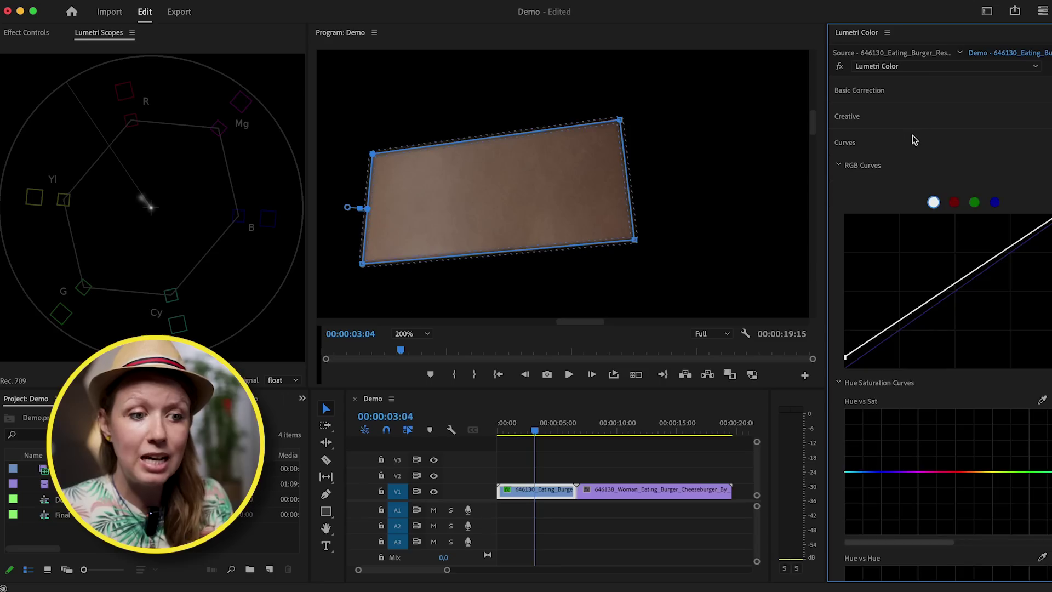
# Sample the masked forehead skin for the Hue vs Hue curve and shift its middle point to align the vectorscope trace with the skin tone line
pyautogui.click(841, 166)
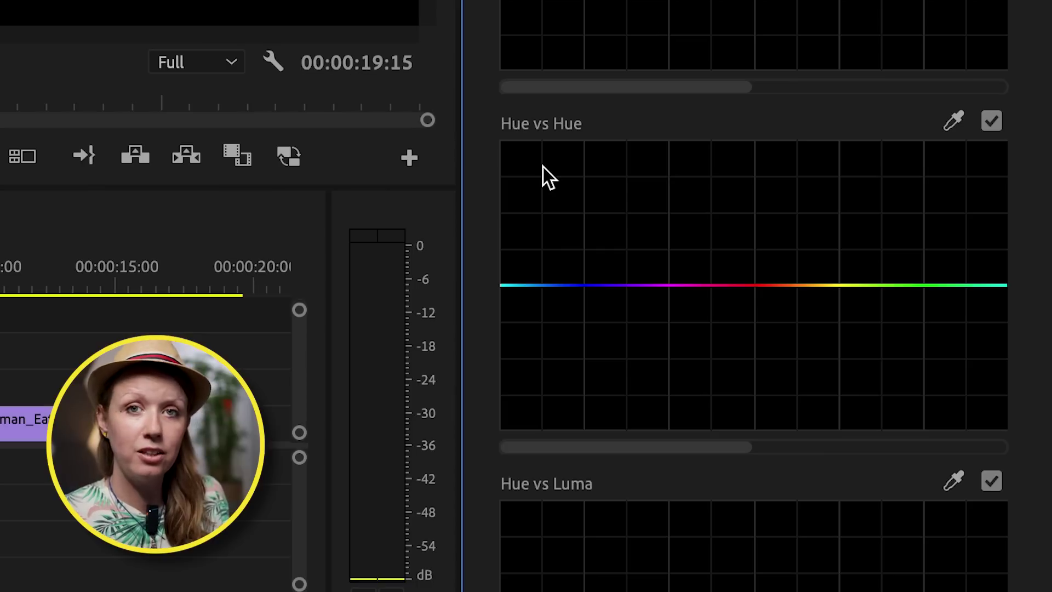
pyautogui.click(954, 121)
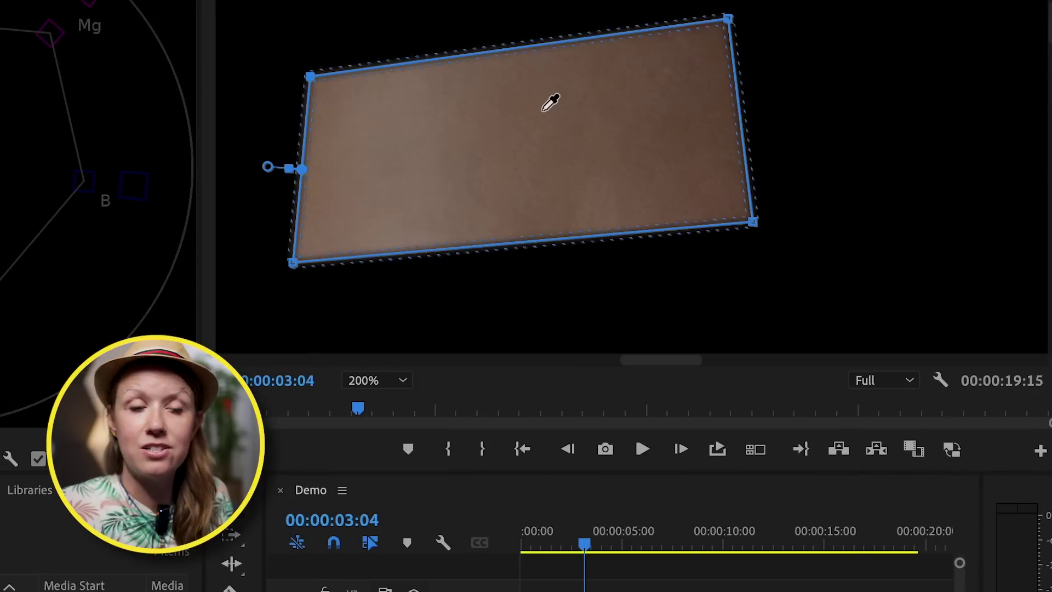
pyautogui.click(510, 124)
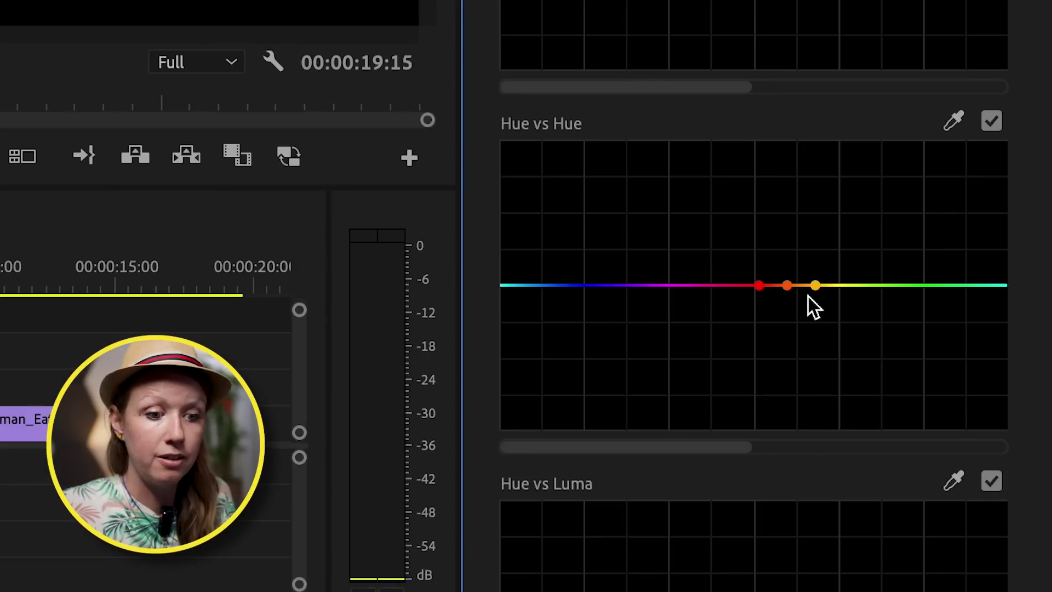
pyautogui.click(785, 284)
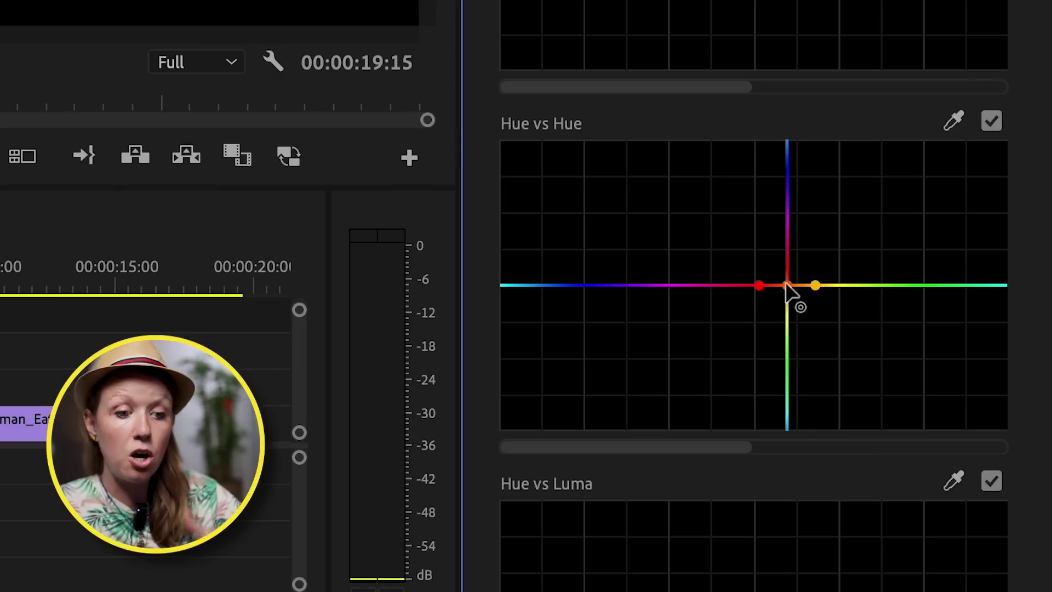
pyautogui.moveTo(784, 282); pyautogui.dragTo(791, 321)
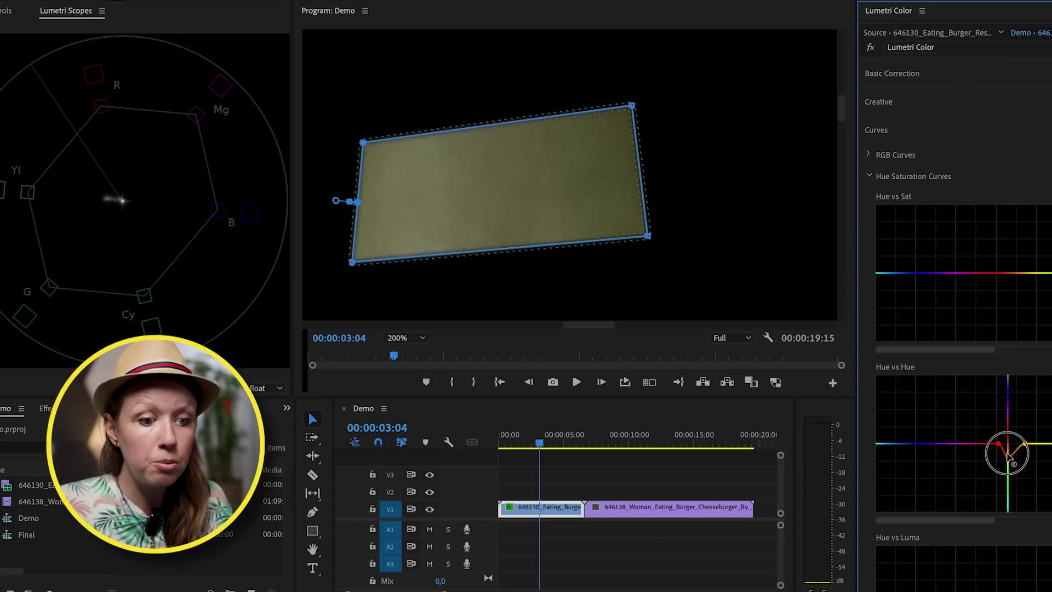
pyautogui.moveTo(1009, 457); pyautogui.dragTo(1013, 447)
# Fit the whole frame in the program preview and disable the clip's Opacity effect to reveal the unmasked image
pyautogui.click(405, 337)
pyautogui.click(402, 355)
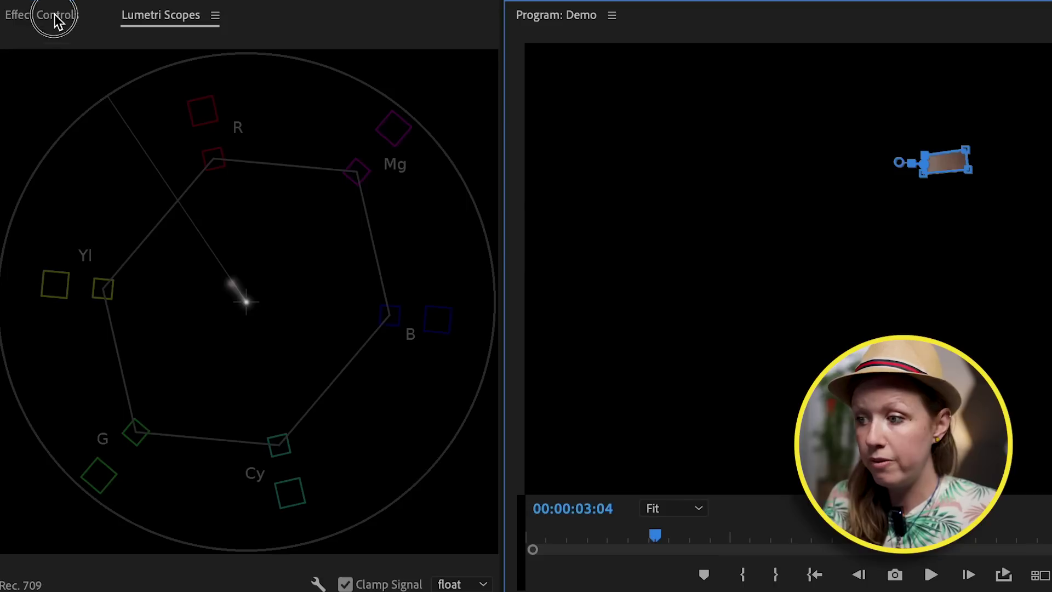
pyautogui.click(5, 11)
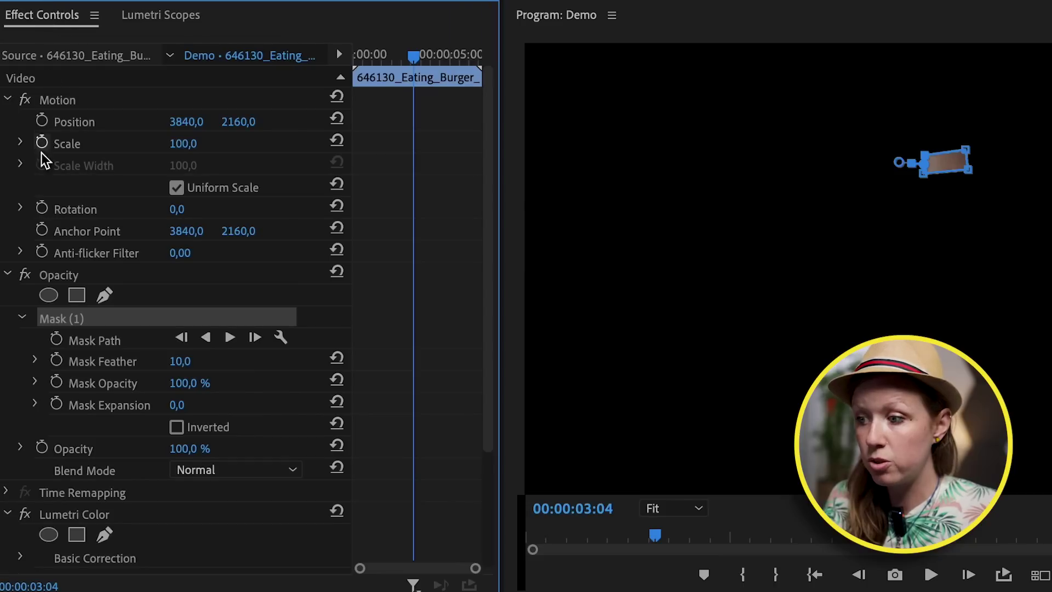
pyautogui.click(25, 275)
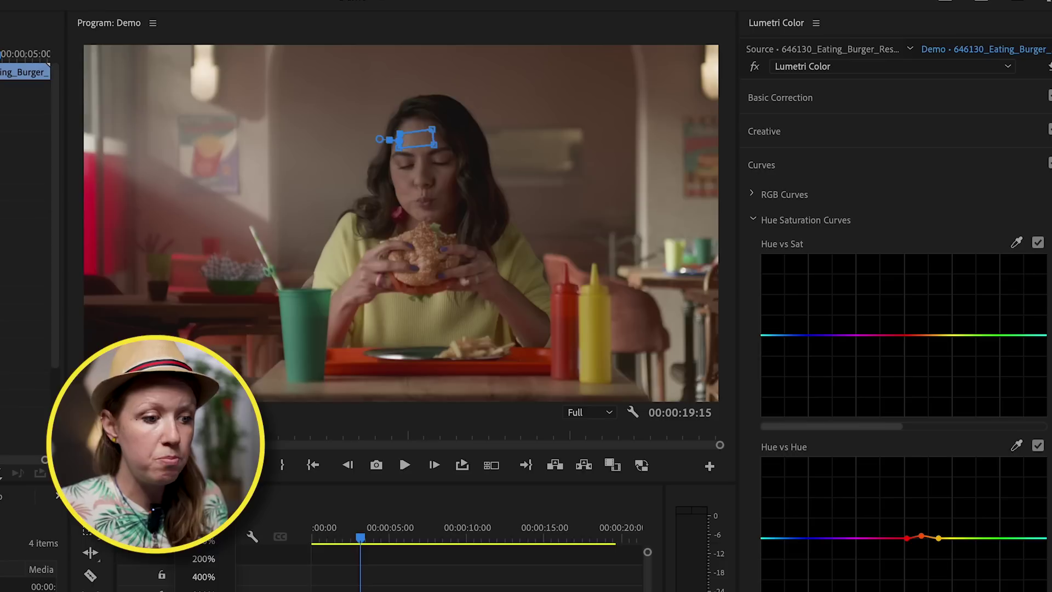
# Compare the forehead skin close up with the Hue vs Hue adjustment turned off and on
pyautogui.click(206, 576)
pyautogui.click(1037, 446)
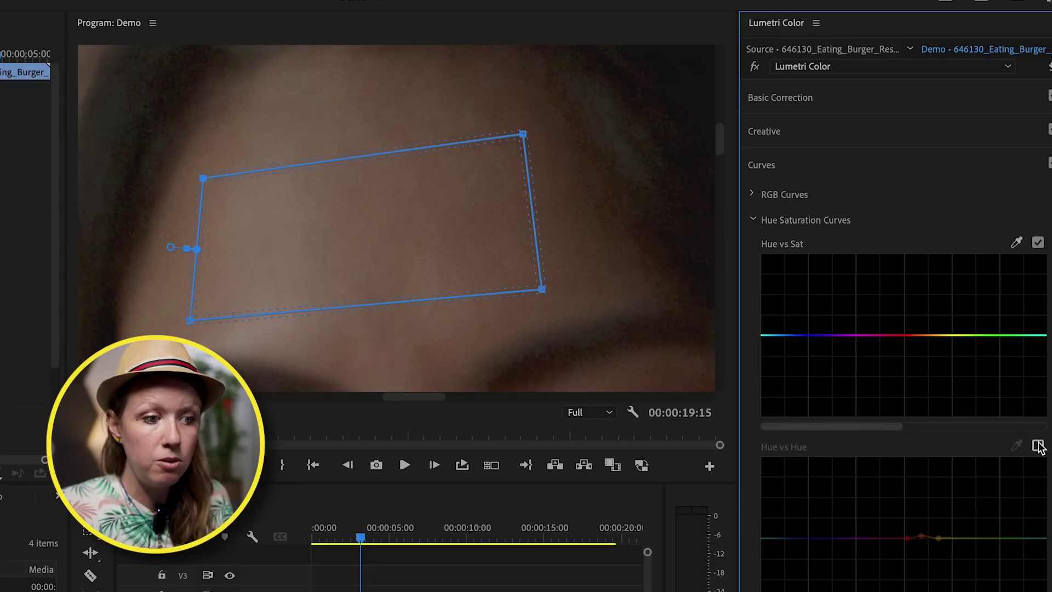
pyautogui.click(1037, 446)
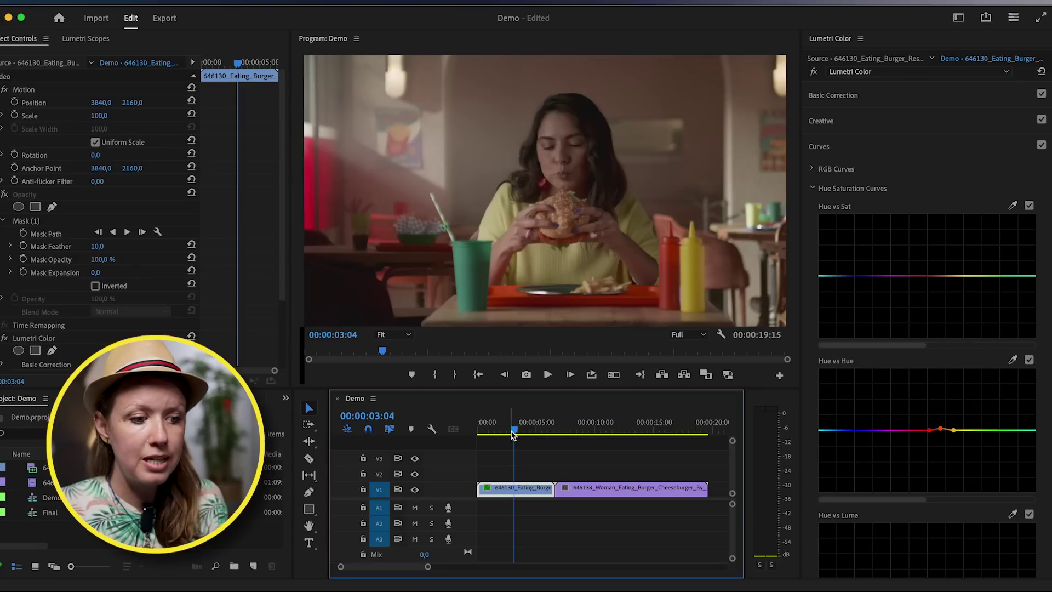
# Sample the pinkish-red background wall for the Hue vs Hue curve and lower its middle point slightly to shift the wall toward true red
pyautogui.moveTo(513, 434); pyautogui.dragTo(490, 433)
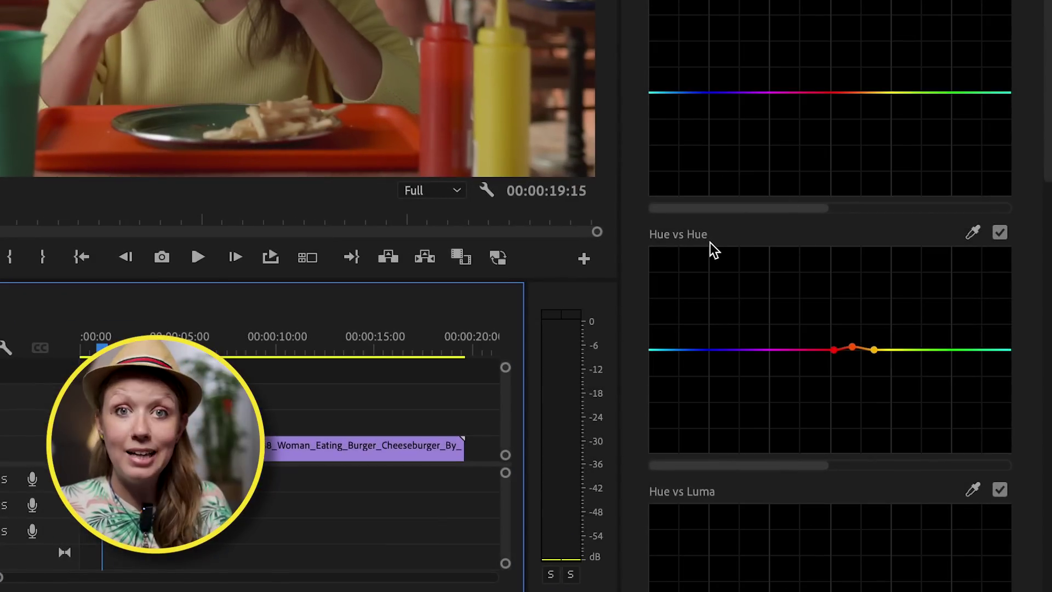
pyautogui.click(973, 234)
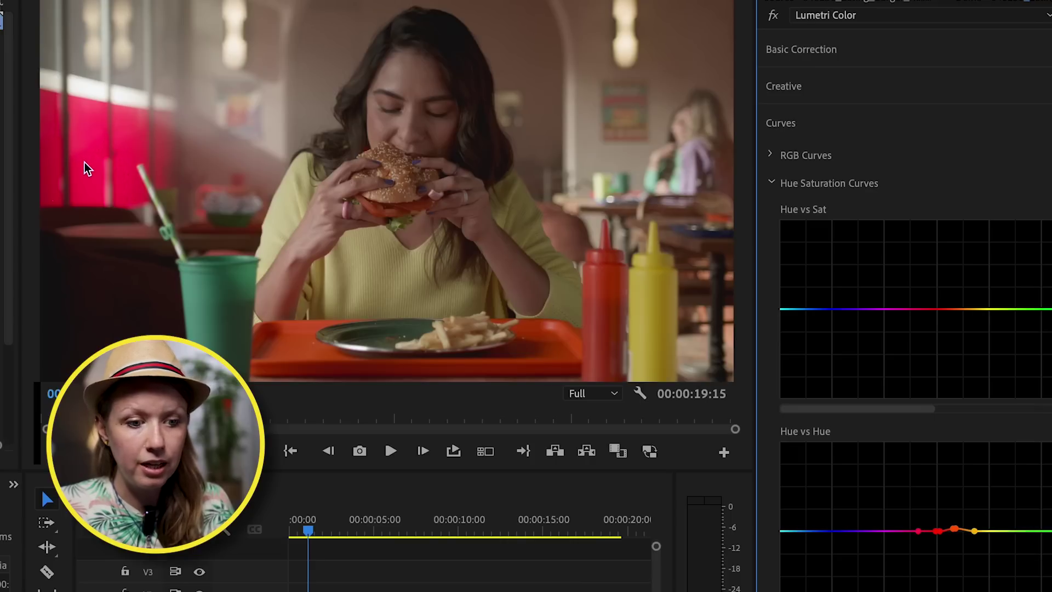
pyautogui.click(935, 531)
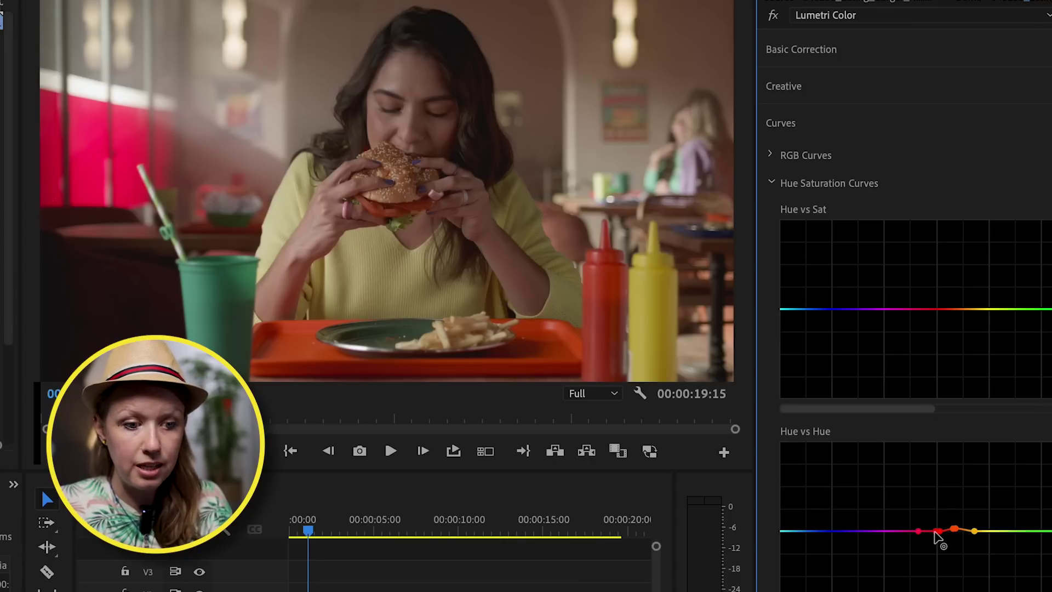
pyautogui.click(935, 533)
pyautogui.moveTo(933, 535); pyautogui.dragTo(933, 543)
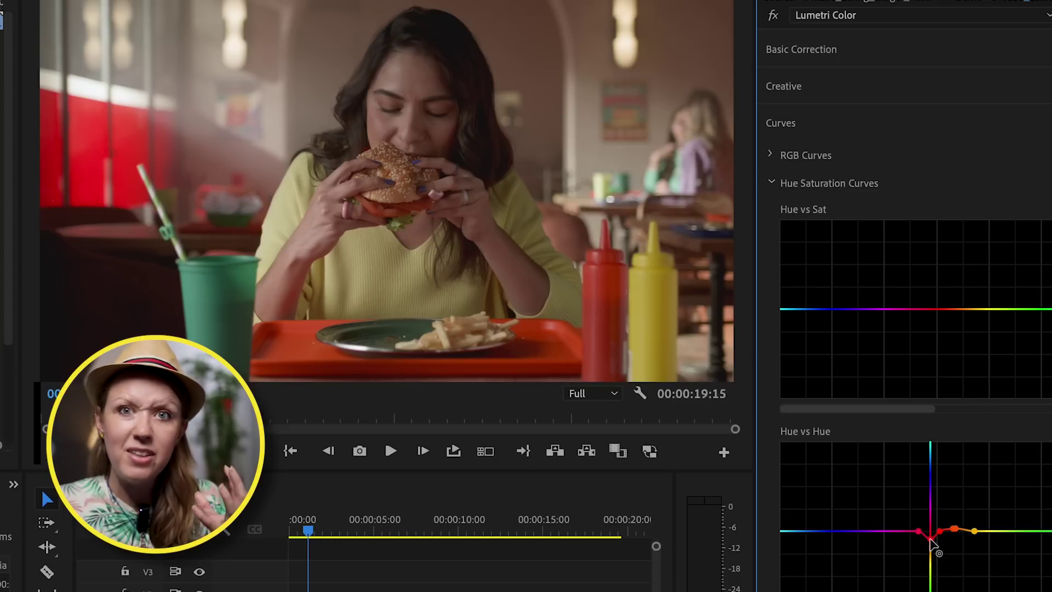
pyautogui.moveTo(932, 540); pyautogui.dragTo(929, 541)
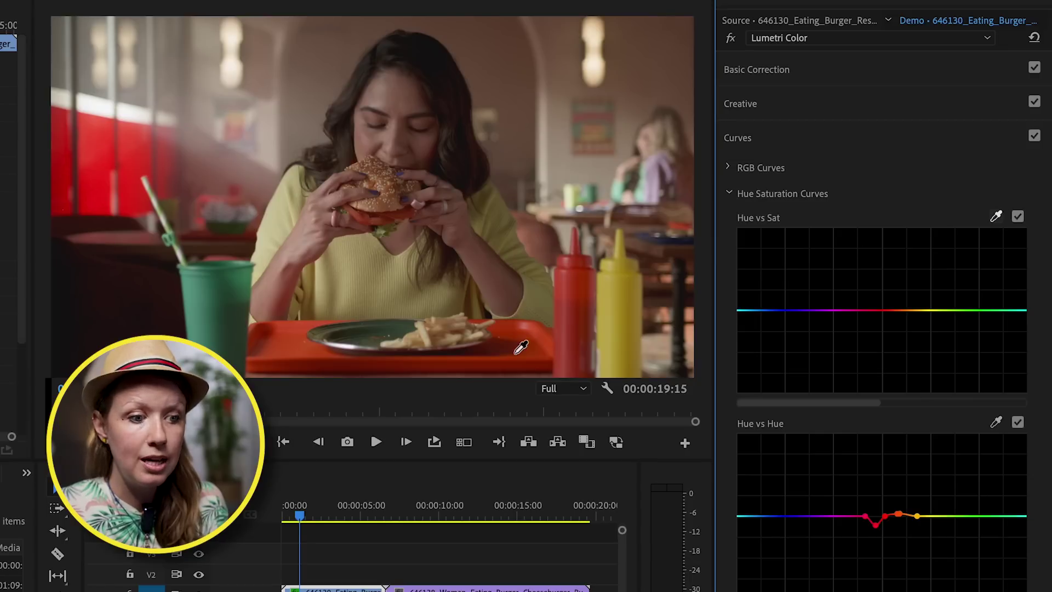
# Sample the red tray for the Hue vs Sat curve and raise its middle point slightly to boost the reds' saturation
pyautogui.click(512, 359)
pyautogui.moveTo(883, 310); pyautogui.dragTo(882, 273)
pyautogui.click(882, 272)
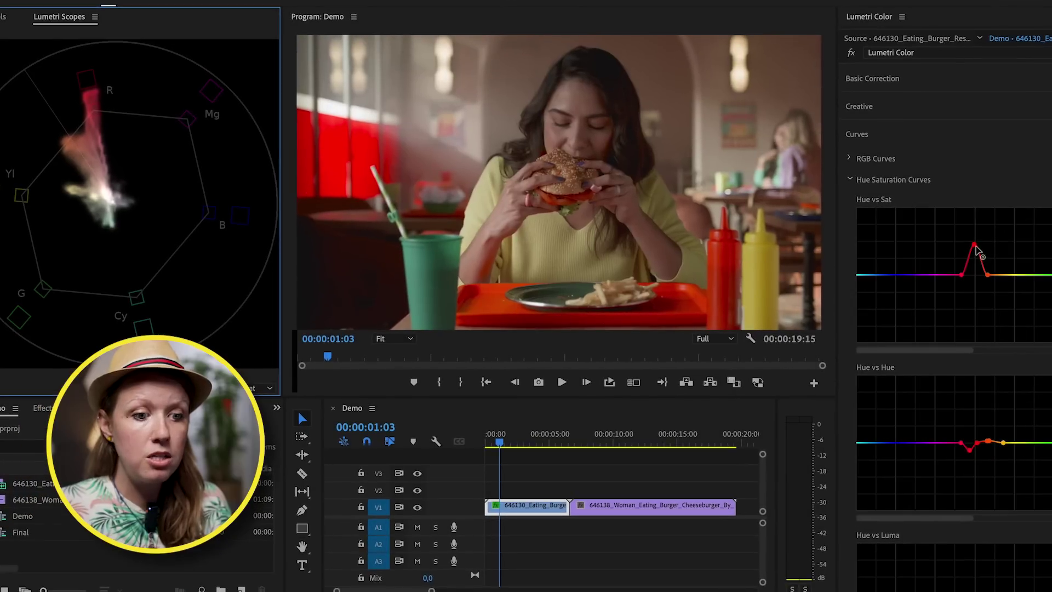
pyautogui.moveTo(926, 249); pyautogui.dragTo(976, 278)
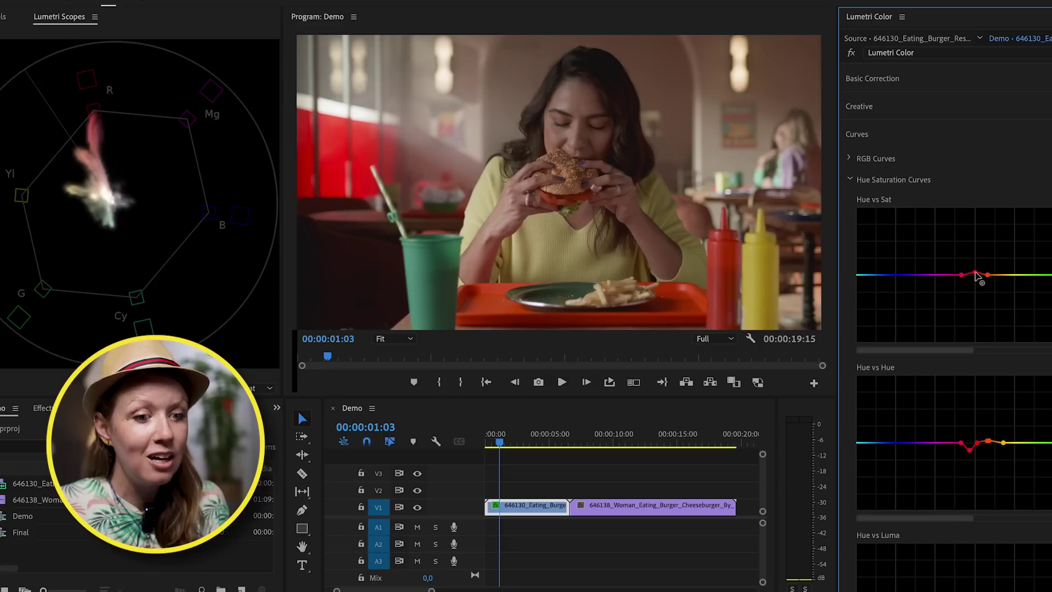
pyautogui.moveTo(978, 277); pyautogui.dragTo(976, 273)
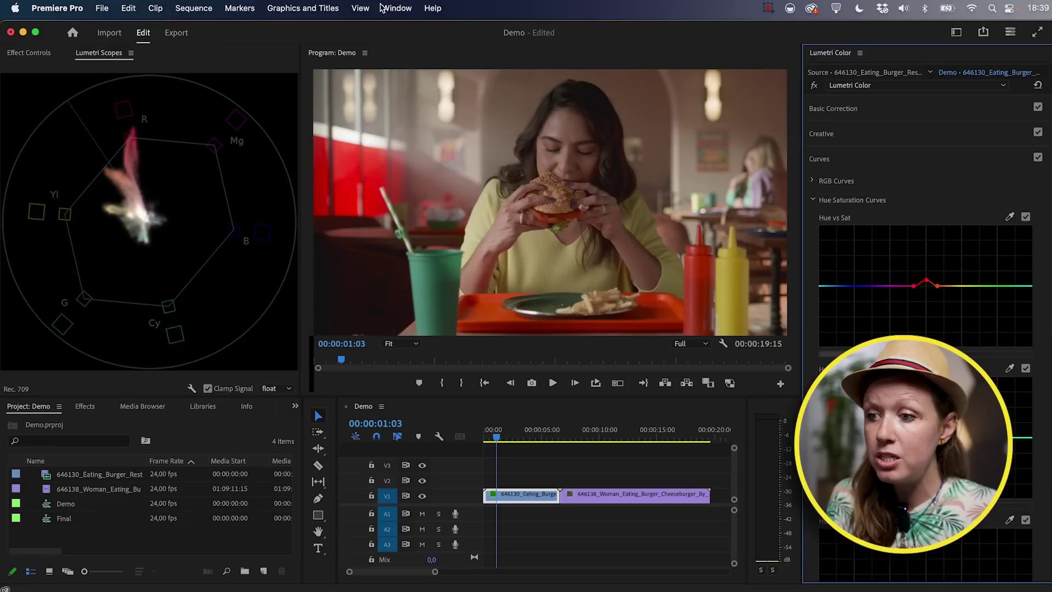
# Search the effects for "film convert" and apply FilmConvert Nitrate to the first burger clip
pyautogui.click(382, 7)
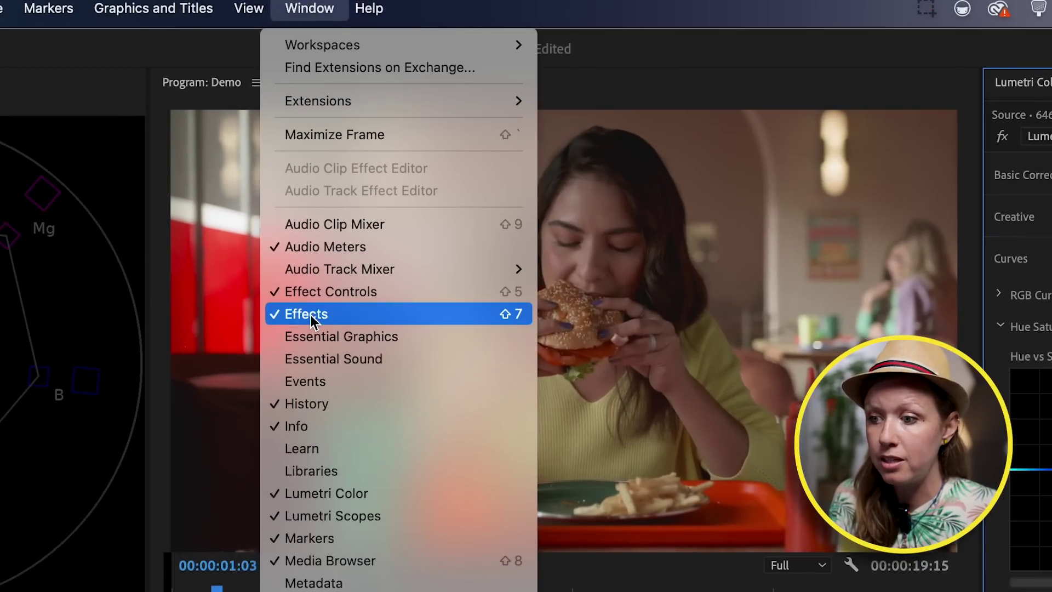
pyautogui.click(397, 192)
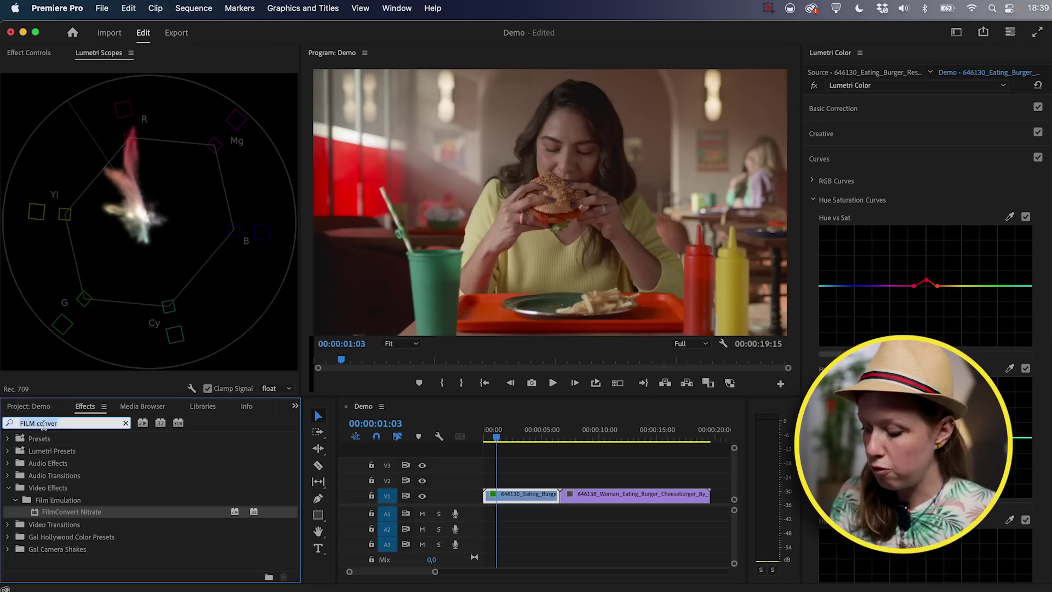
pyautogui.write('film convert')
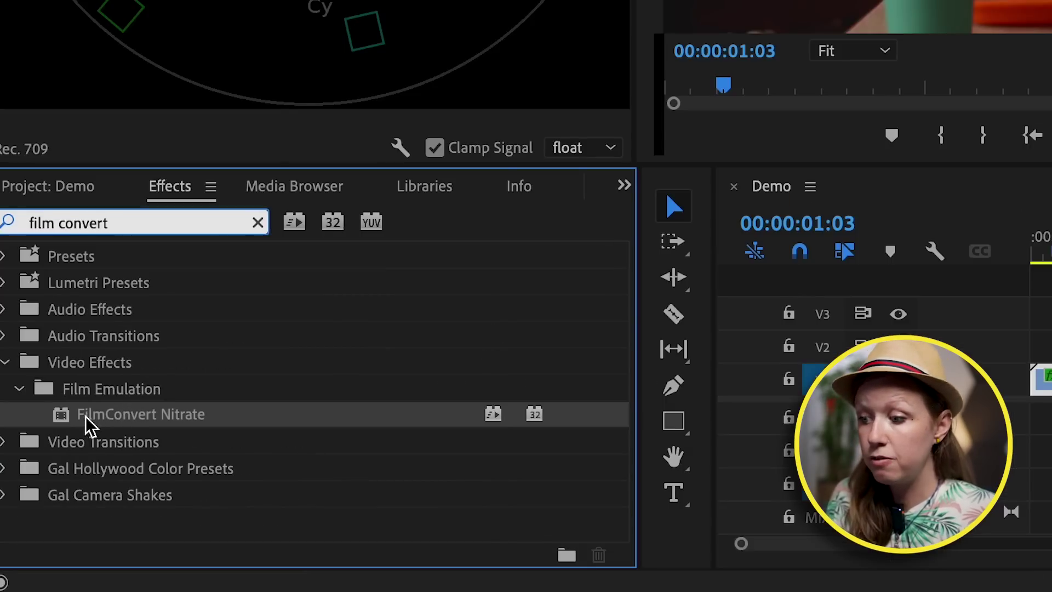
pyautogui.moveTo(88, 425); pyautogui.dragTo(1051, 391)
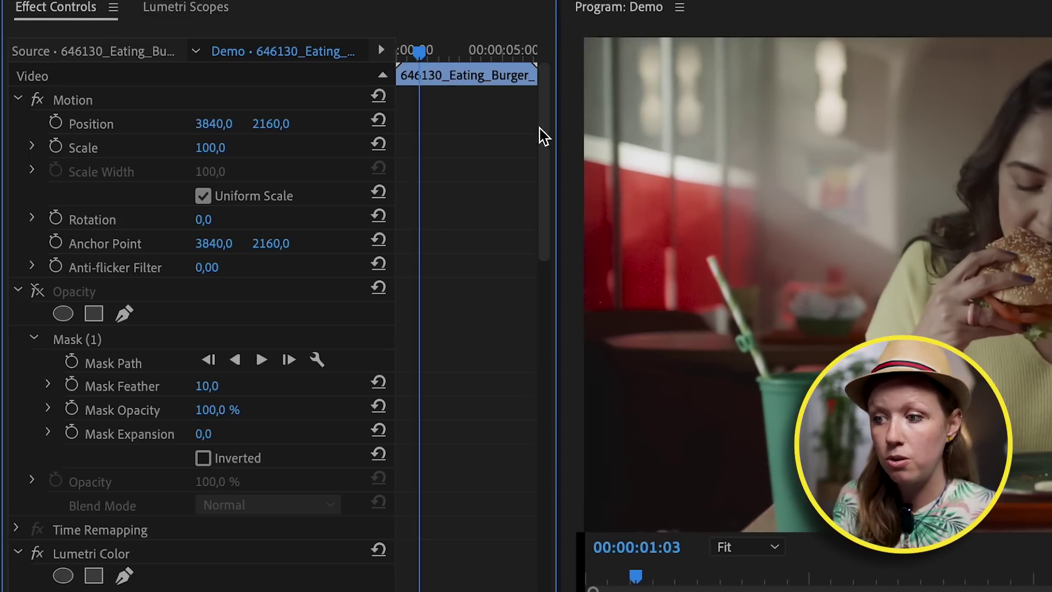
# Set FilmConvert's camera to Red, Helium Weapon, DragonColor2 - RedGamma4, and compare the image with the effect off and on
pyautogui.moveTo(543, 135); pyautogui.dragTo(525, 362)
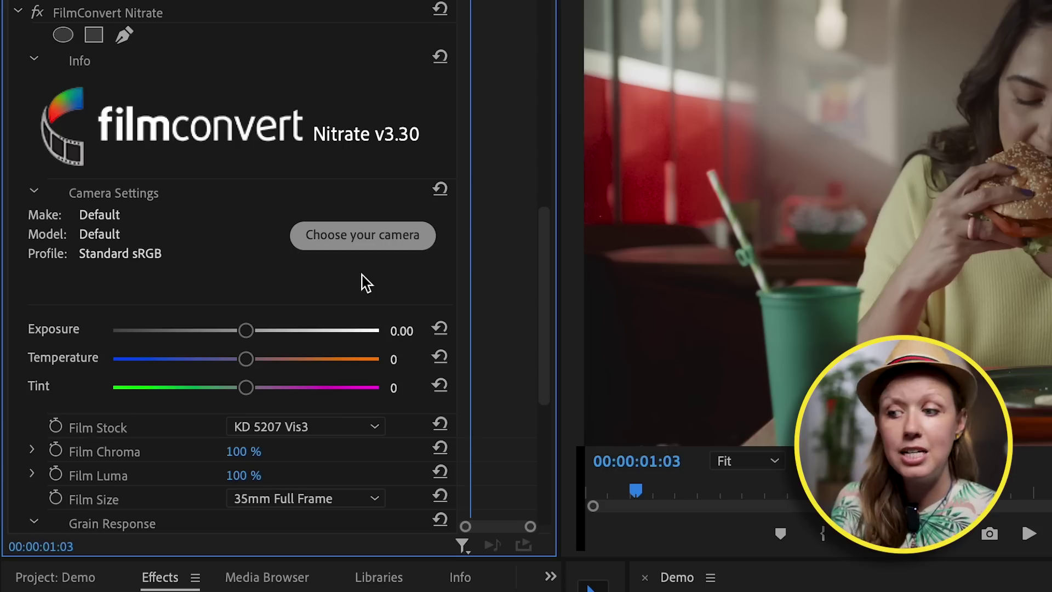
pyautogui.click(369, 242)
pyautogui.click(485, 155)
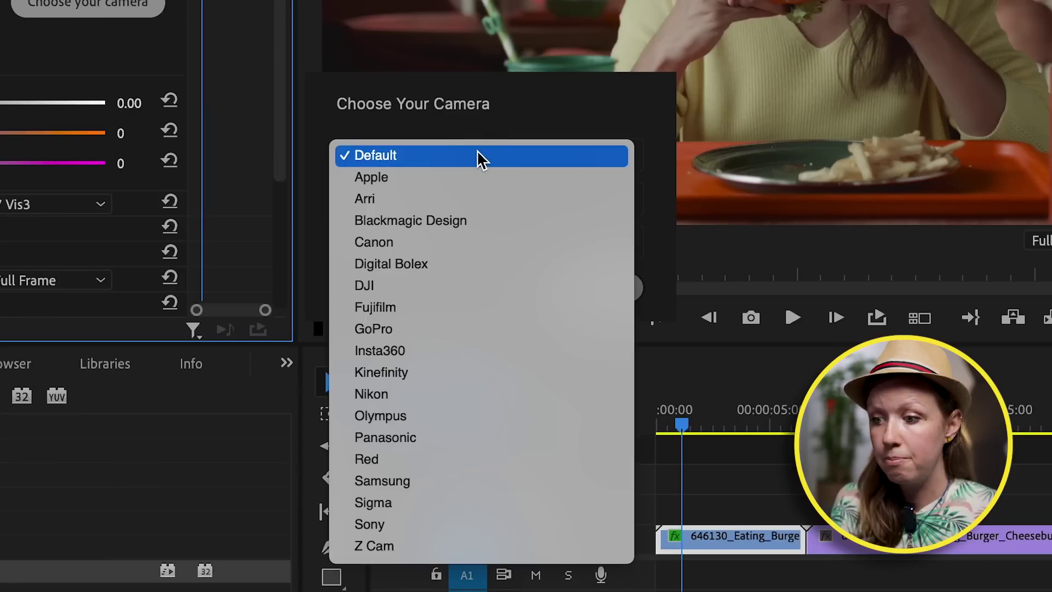
pyautogui.click(421, 460)
pyautogui.click(425, 203)
pyautogui.click(427, 288)
pyautogui.click(427, 244)
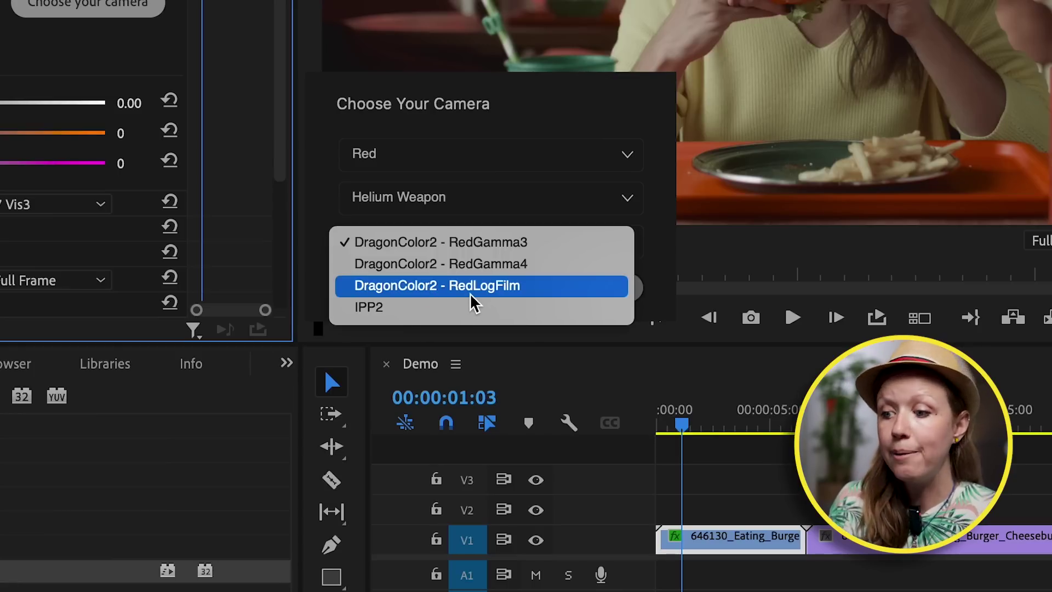
pyautogui.click(431, 269)
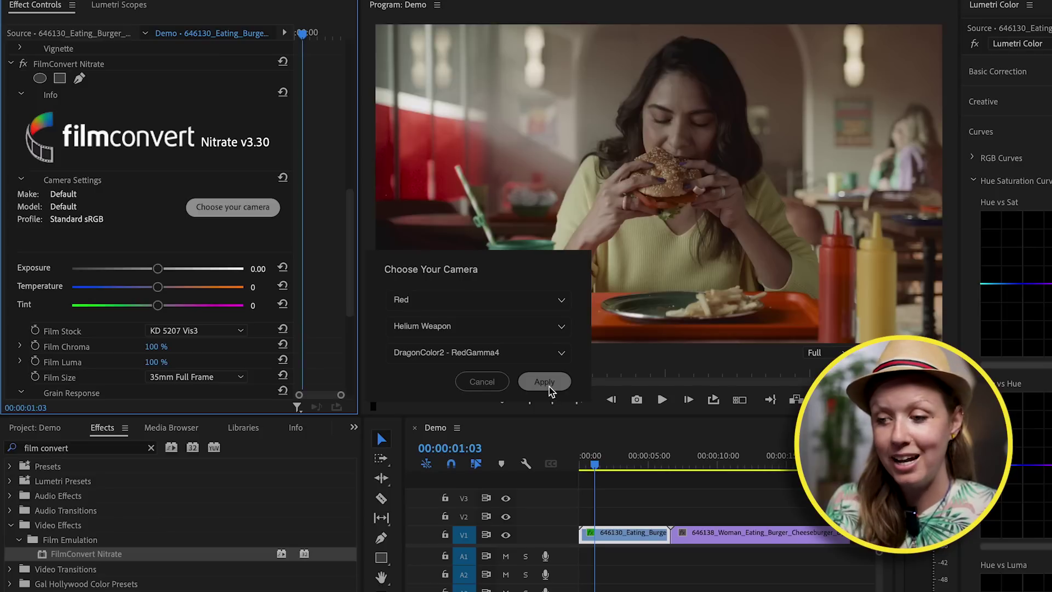
pyautogui.click(544, 382)
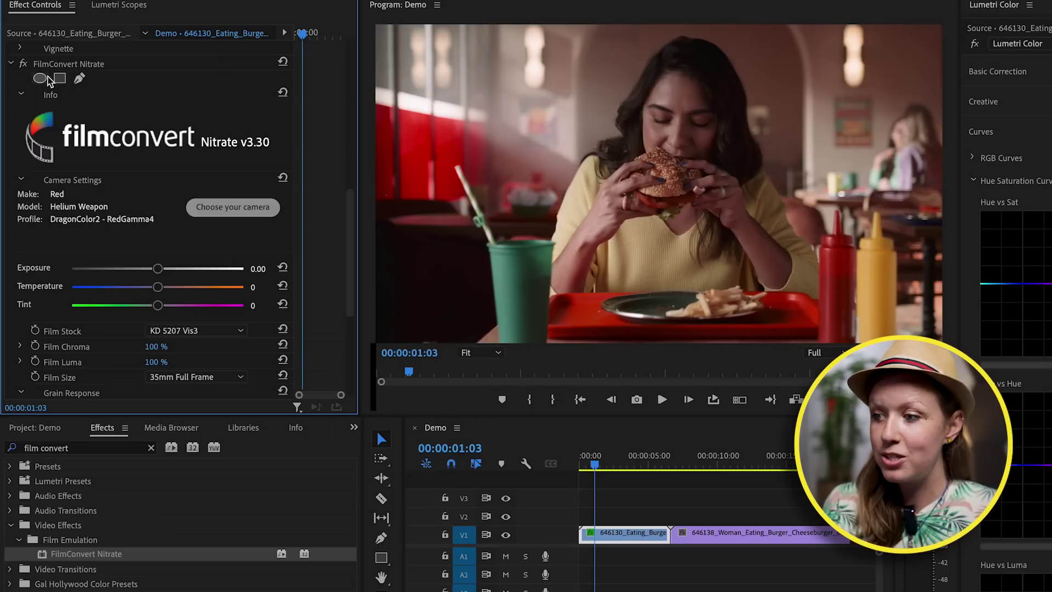
pyautogui.click(23, 65)
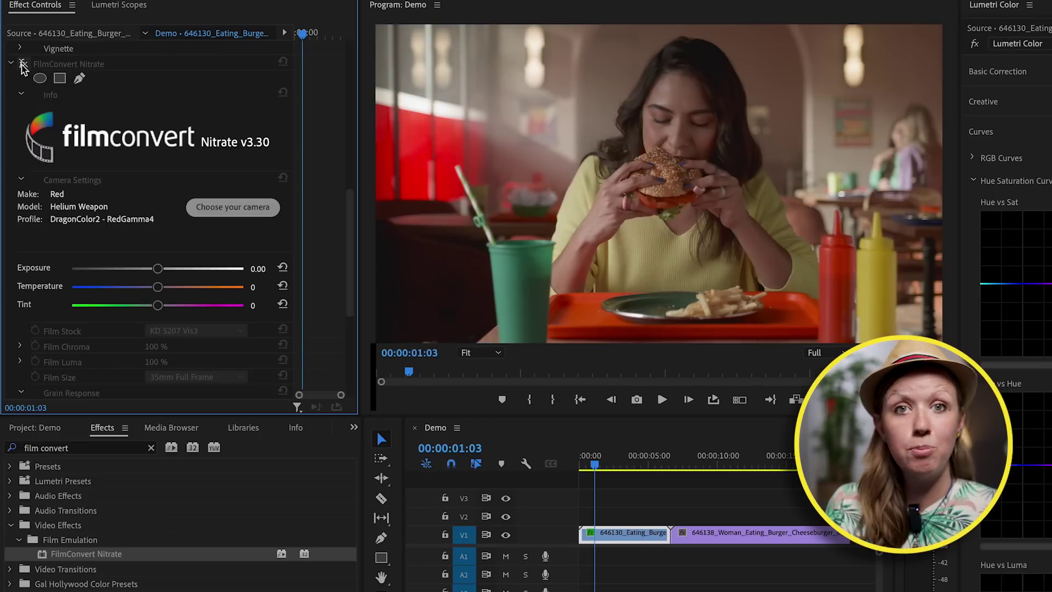
pyautogui.click(23, 64)
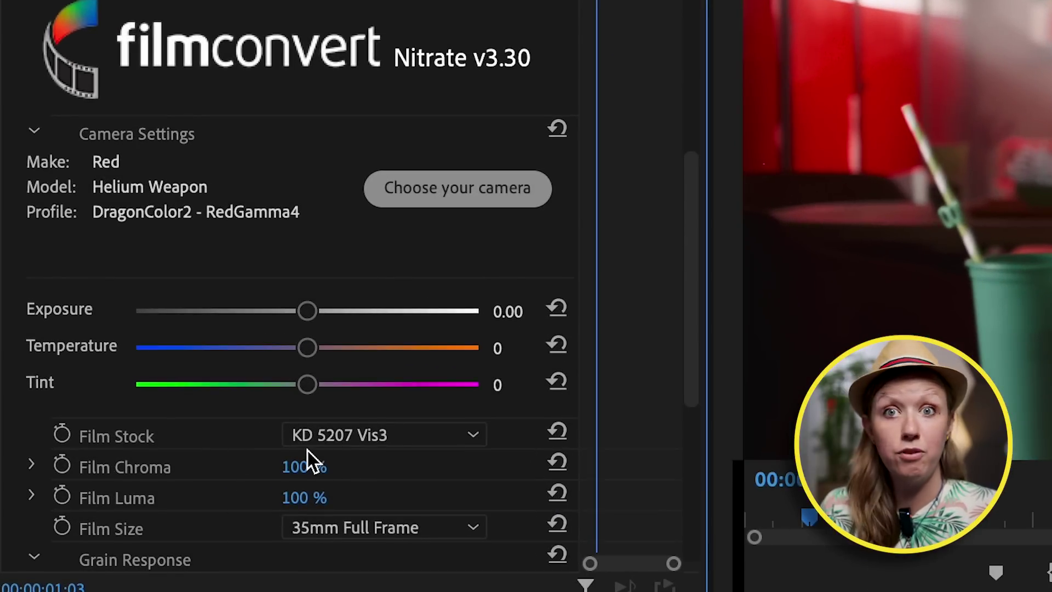
# Set FilmConvert's film stock to FJ H160s Pro
pyautogui.moveTo(692, 329); pyautogui.dragTo(688, 436)
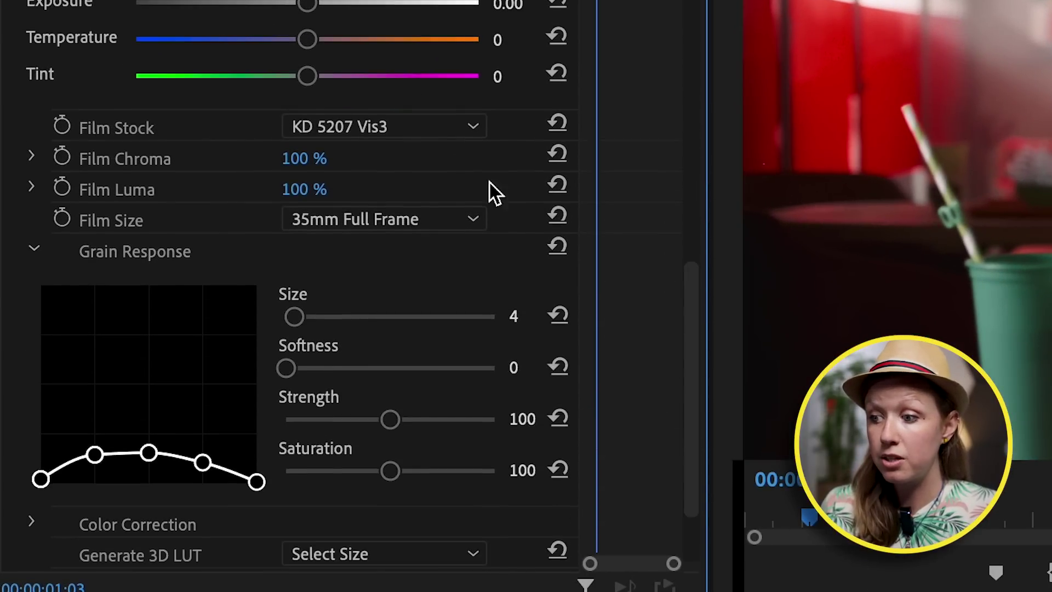
pyautogui.click(443, 128)
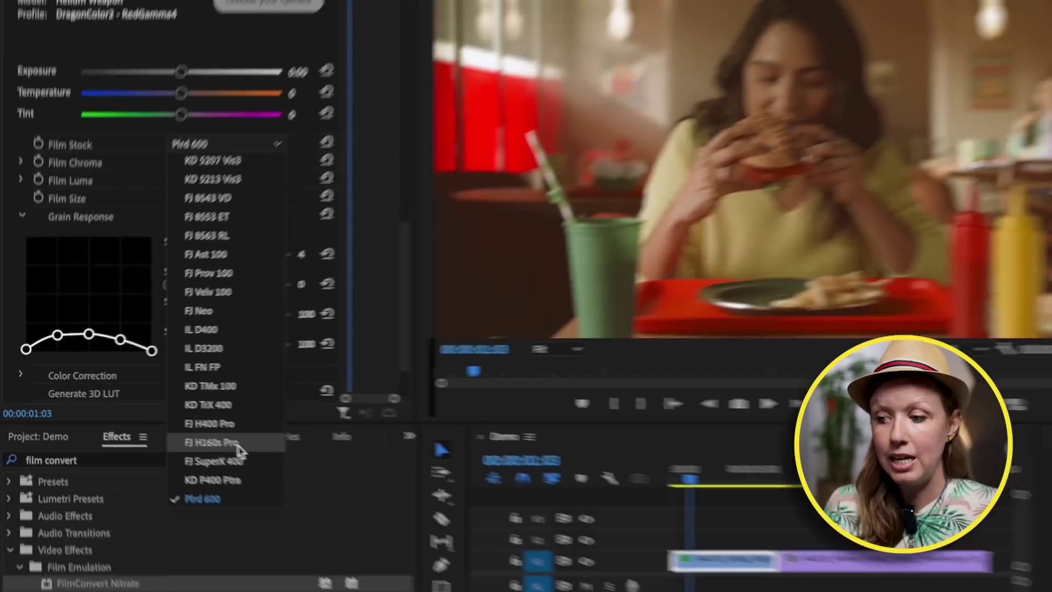
pyautogui.click(350, 479)
# Try the Super 8 film size, inspect its grain on the face at 200%, and return to 35mm Full Frame
pyautogui.click(230, 223)
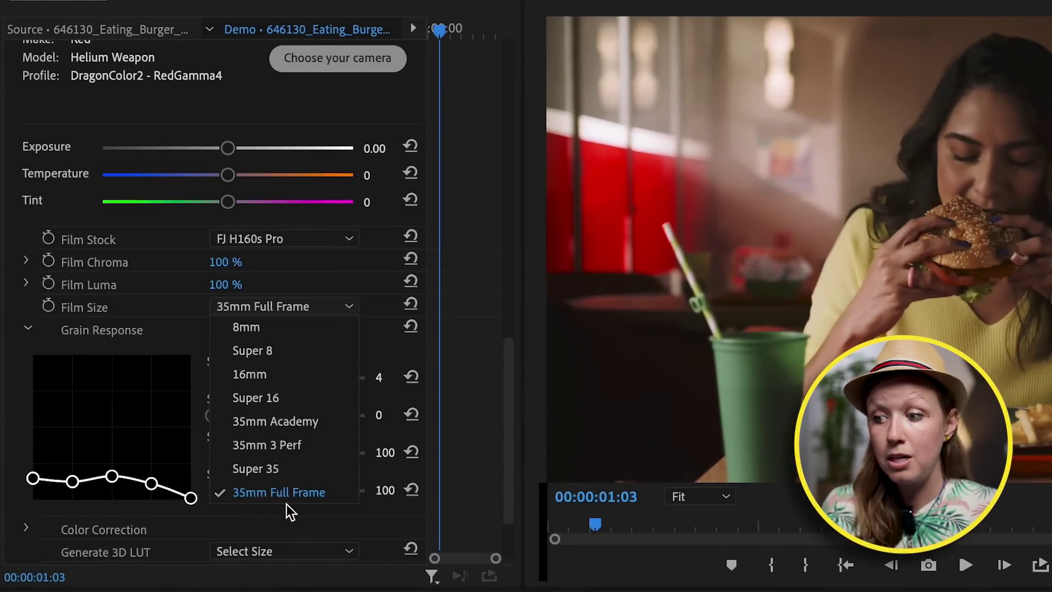
pyautogui.click(282, 351)
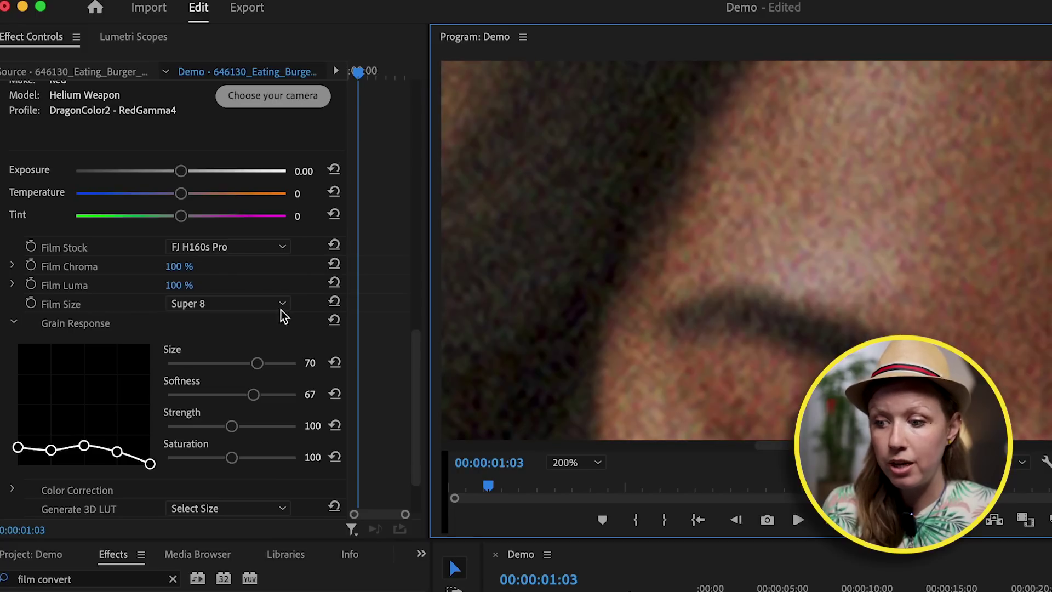
pyautogui.click(266, 303)
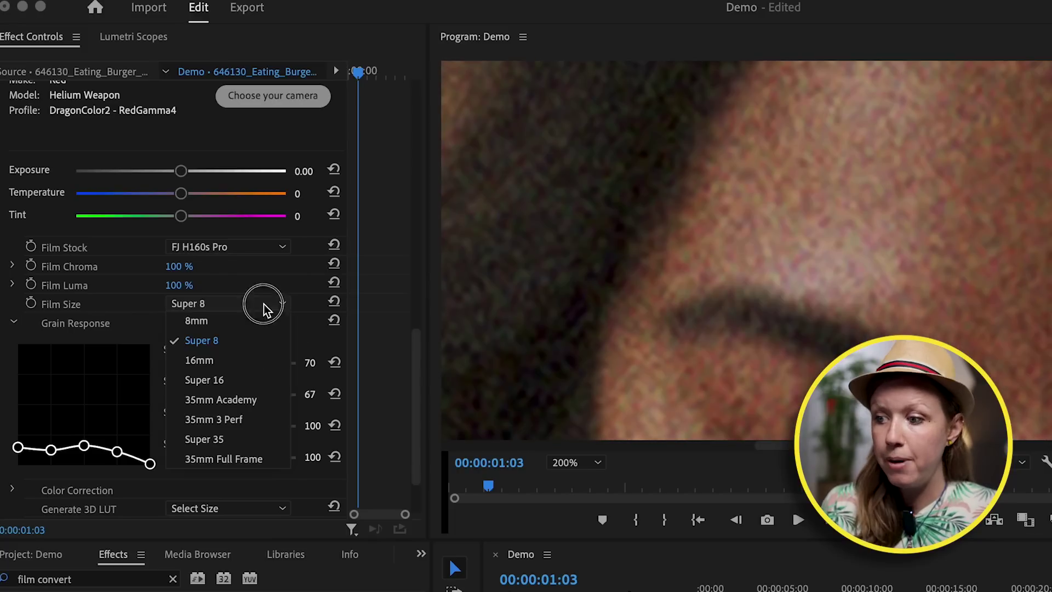
pyautogui.click(237, 460)
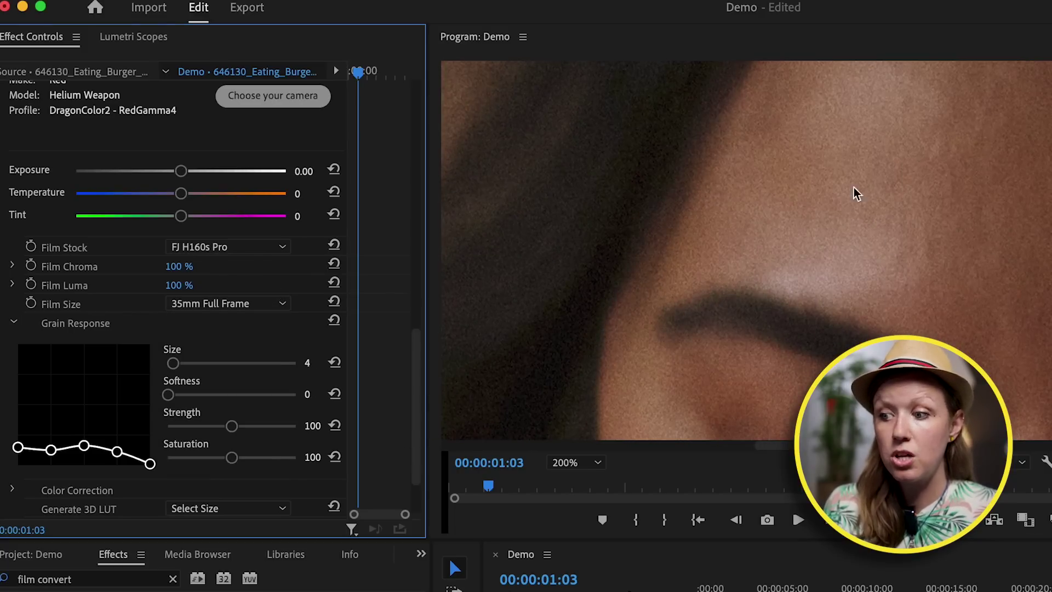
# Set the grain size to 3 under Grain Response and look into FilmConvert's Color Correction settings
pyautogui.moveTo(180, 368)
pyautogui.mouseDown()
pyautogui.moveTo(227, 370)
pyautogui.moveTo(176, 371)
pyautogui.mouseUp()
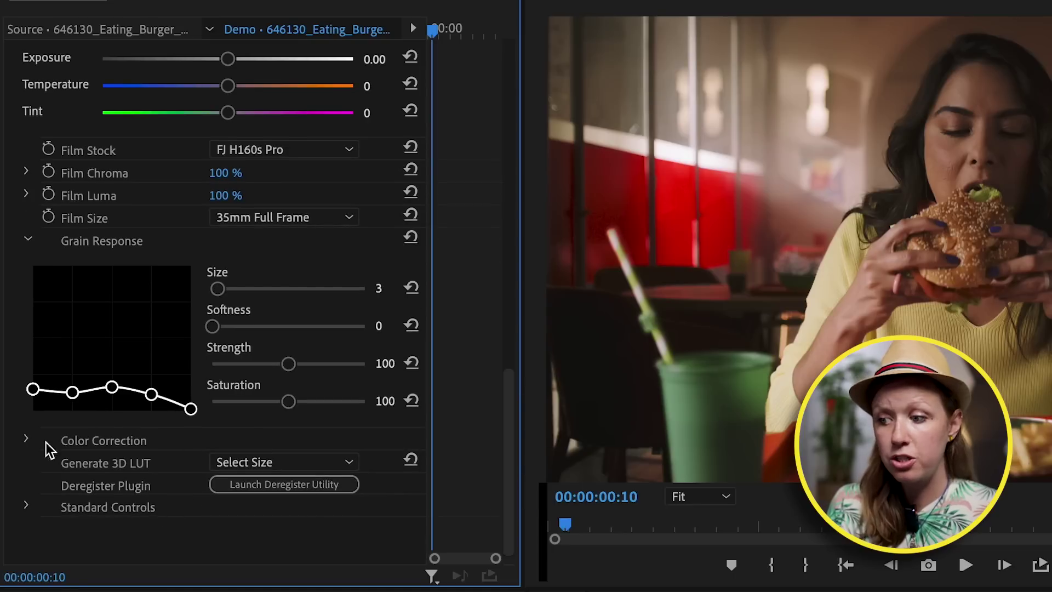
pyautogui.click(27, 439)
pyautogui.click(27, 441)
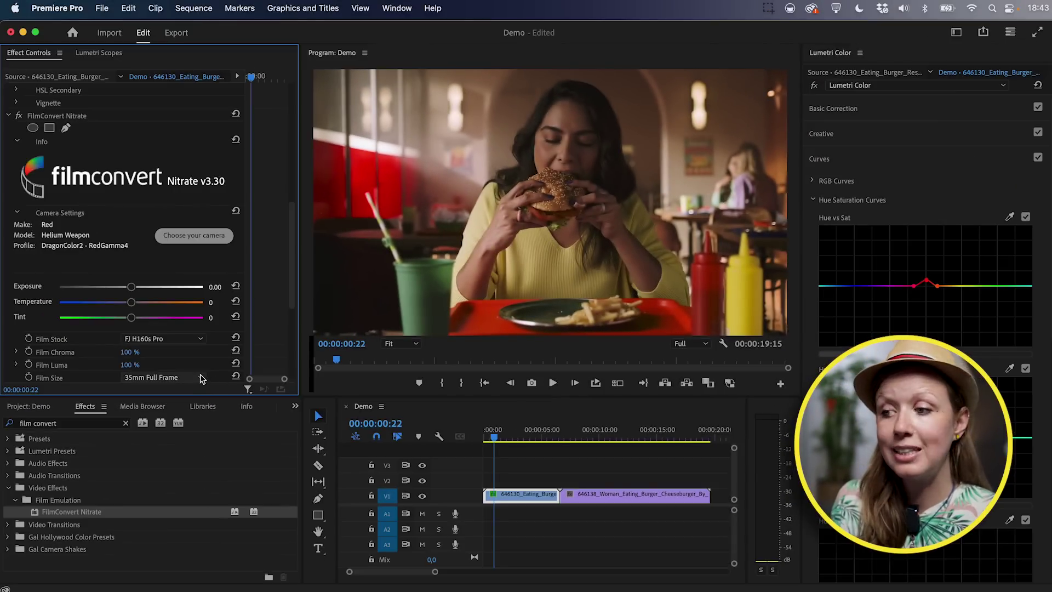
# Add the luma waveform and RGB parade to the Lumetri Scopes alongside the vectorscope
pyautogui.click(98, 53)
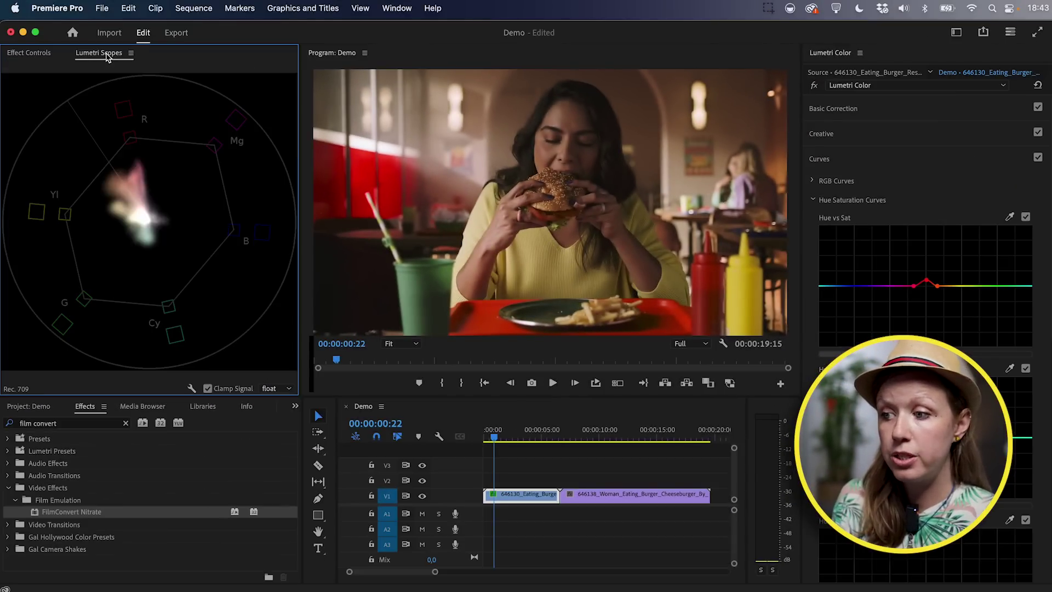
pyautogui.click(192, 389)
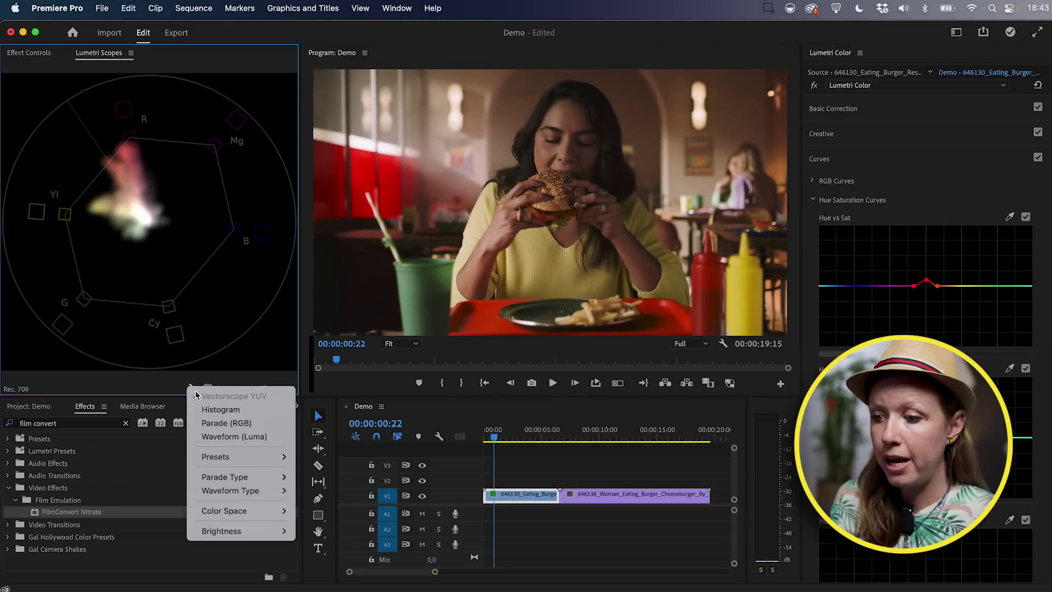
pyautogui.click(219, 436)
pyautogui.click(192, 389)
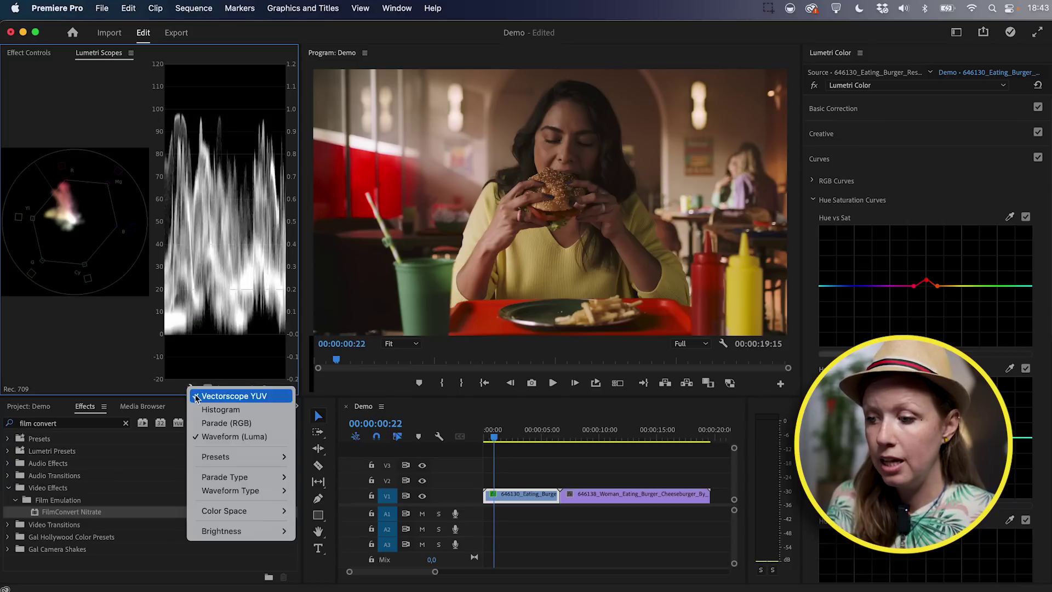
pyautogui.click(227, 423)
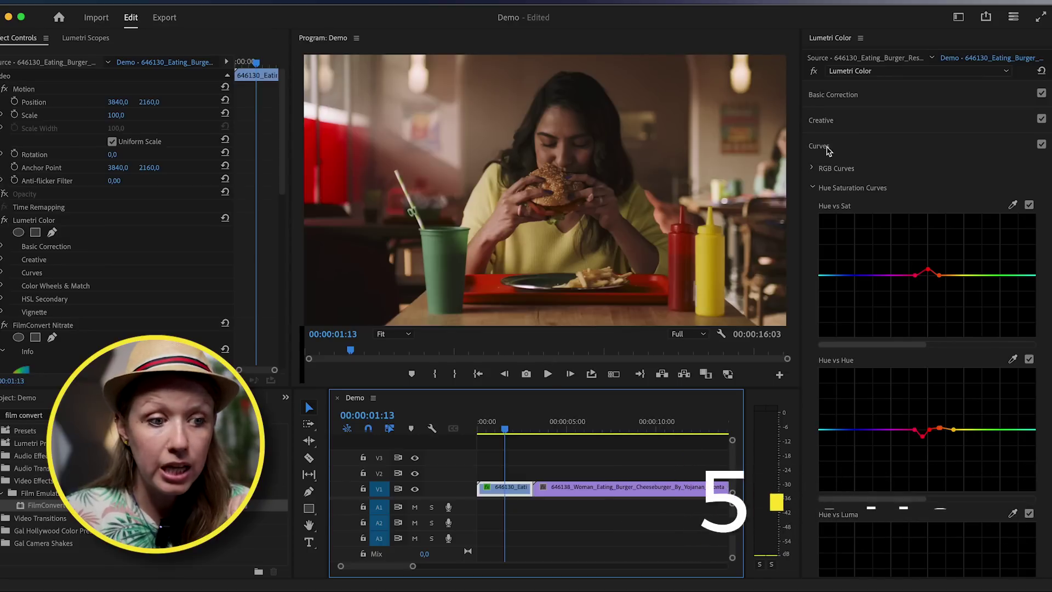
# Add a second Lumetri Color effect to the clip and locate it below FilmConvert Nitrate in the effect stack
pyautogui.click(824, 168)
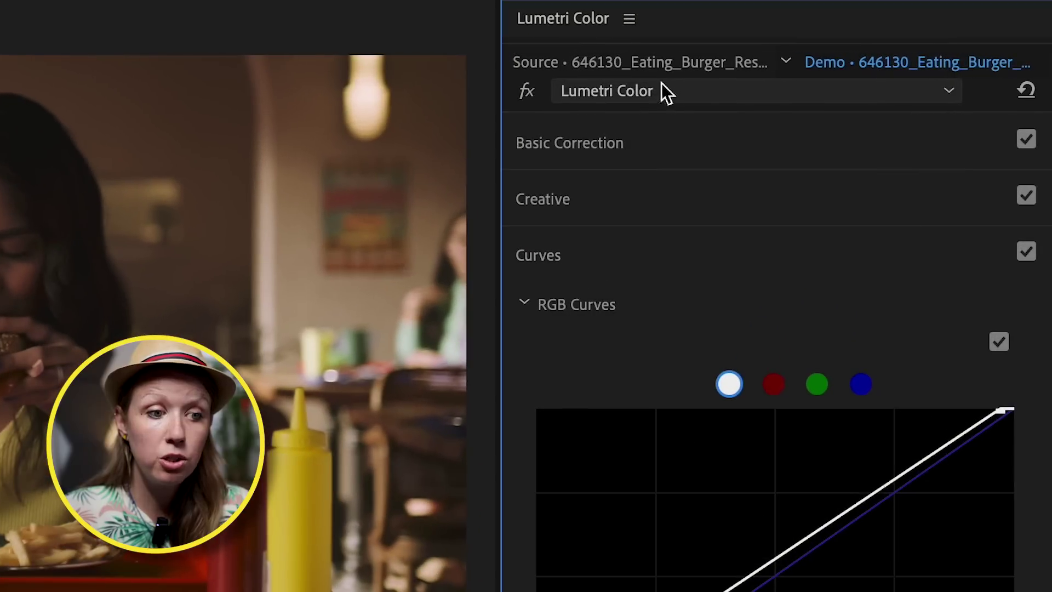
pyautogui.click(652, 97)
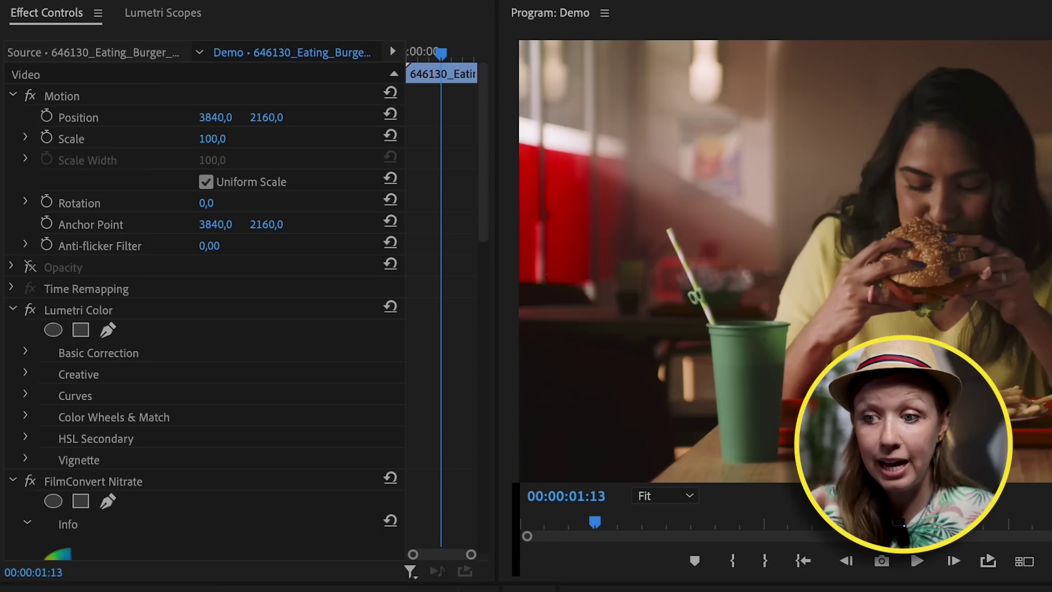
pyautogui.moveTo(482, 221); pyautogui.dragTo(479, 235)
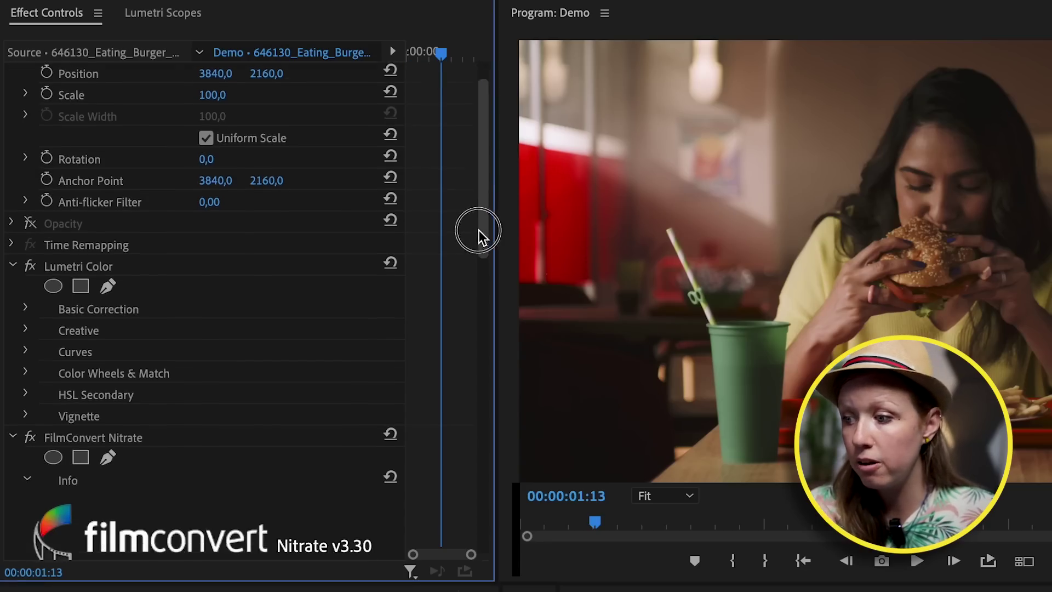
pyautogui.click(332, 264)
pyautogui.moveTo(486, 247); pyautogui.dragTo(477, 554)
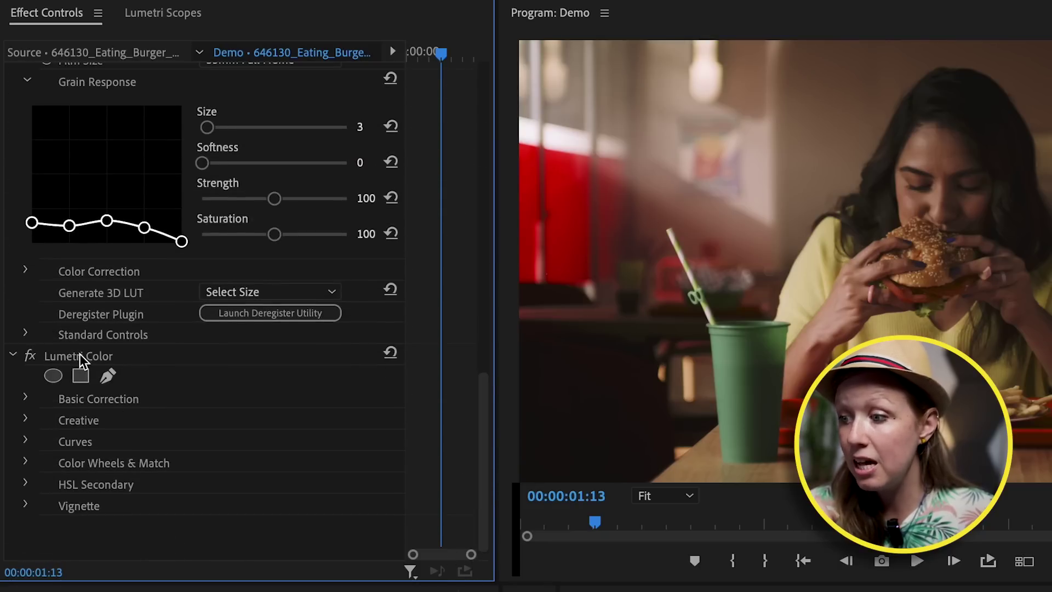
# Shape a gentle S-curve in the second Lumetri Color effect's RGB curve, lowering the shadows slightly and raising the highlights
pyautogui.click(181, 359)
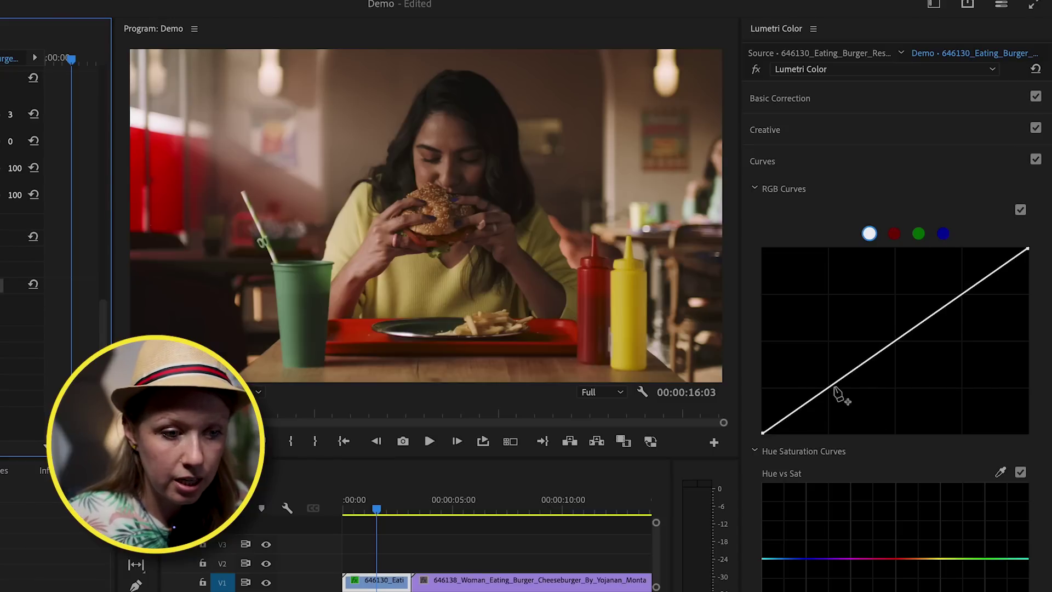
pyautogui.moveTo(835, 388); pyautogui.dragTo(837, 390)
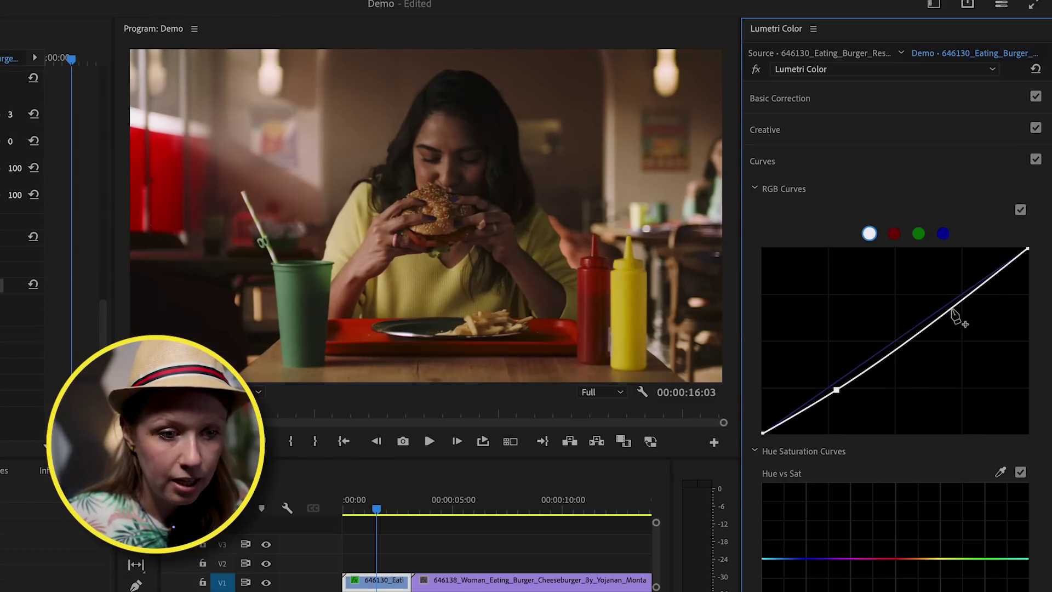
pyautogui.moveTo(948, 315); pyautogui.dragTo(945, 304)
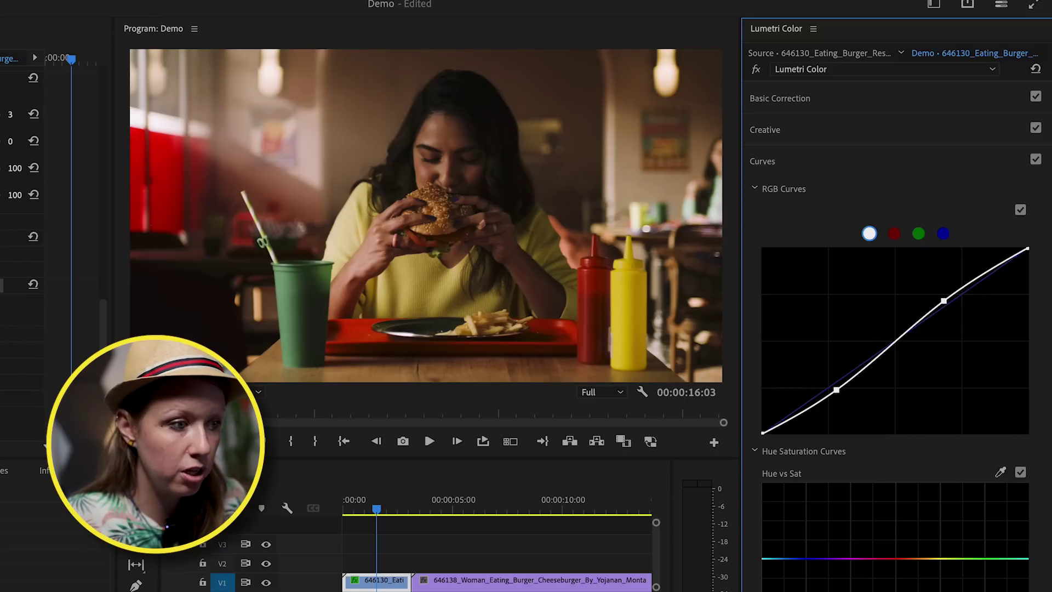
# Show the Lumetri Scopes and toggle the RGB Curves off and back on to compare the contrast
pyautogui.click(0, 28)
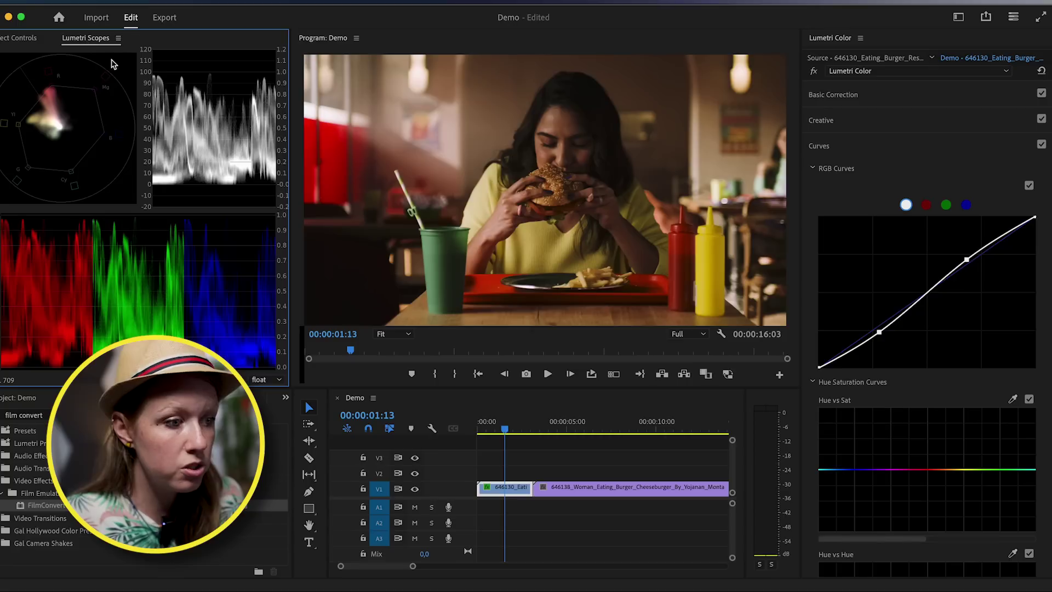
pyautogui.click(1030, 186)
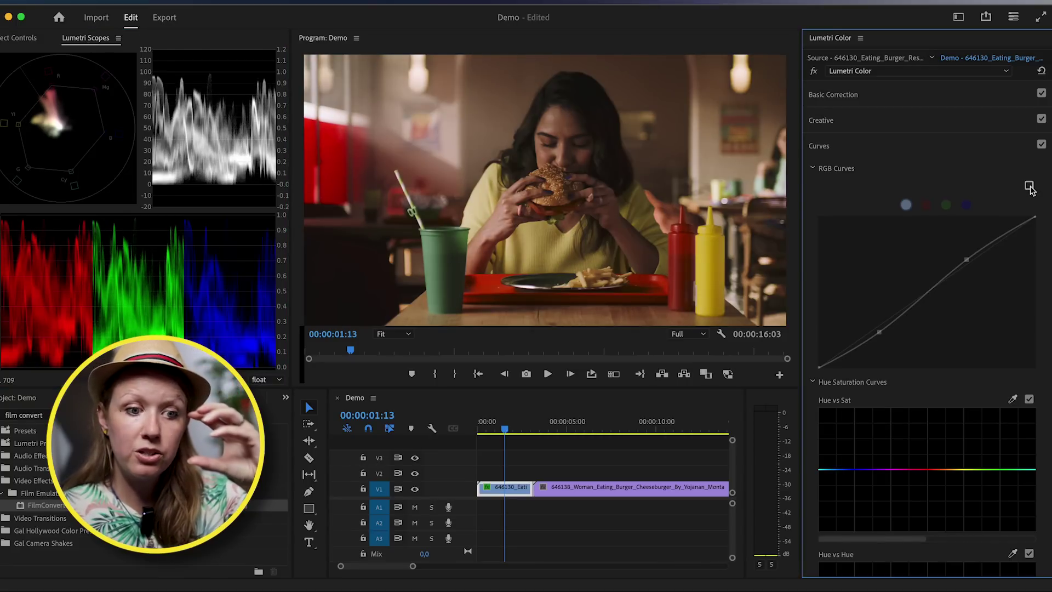
pyautogui.click(1030, 186)
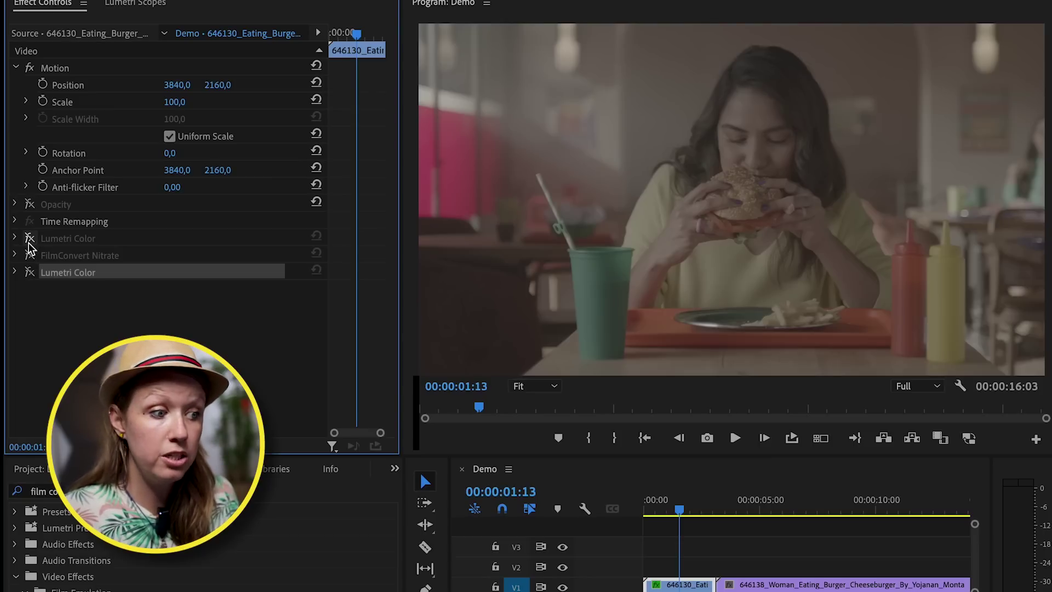
# Re-enable the first Lumetri Color, FilmConvert Nitrate and second Lumetri Color effects one by one, and scrub through the graded clip
pyautogui.click(29, 240)
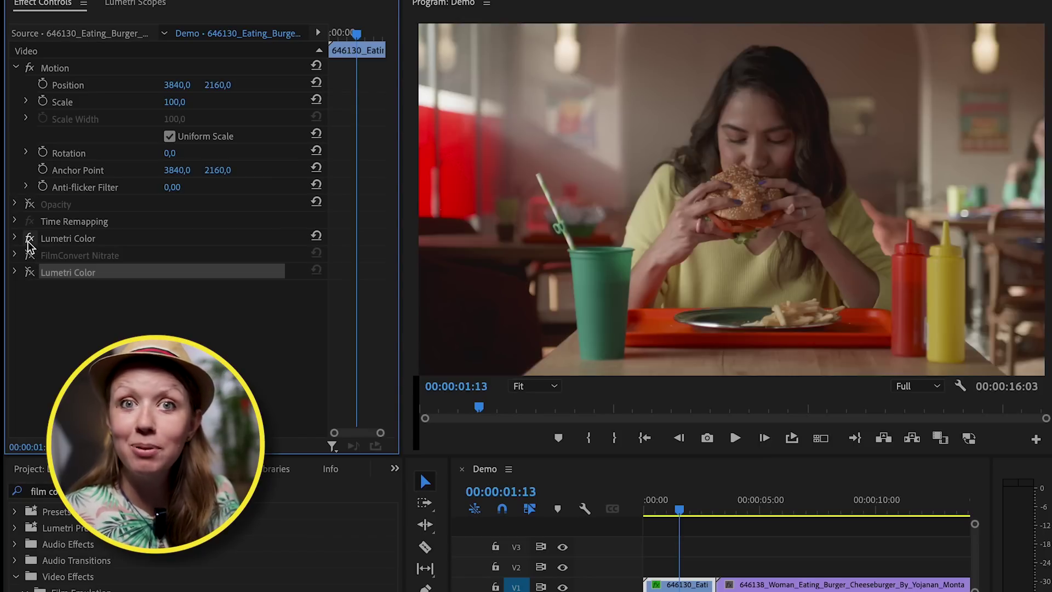
pyautogui.click(31, 256)
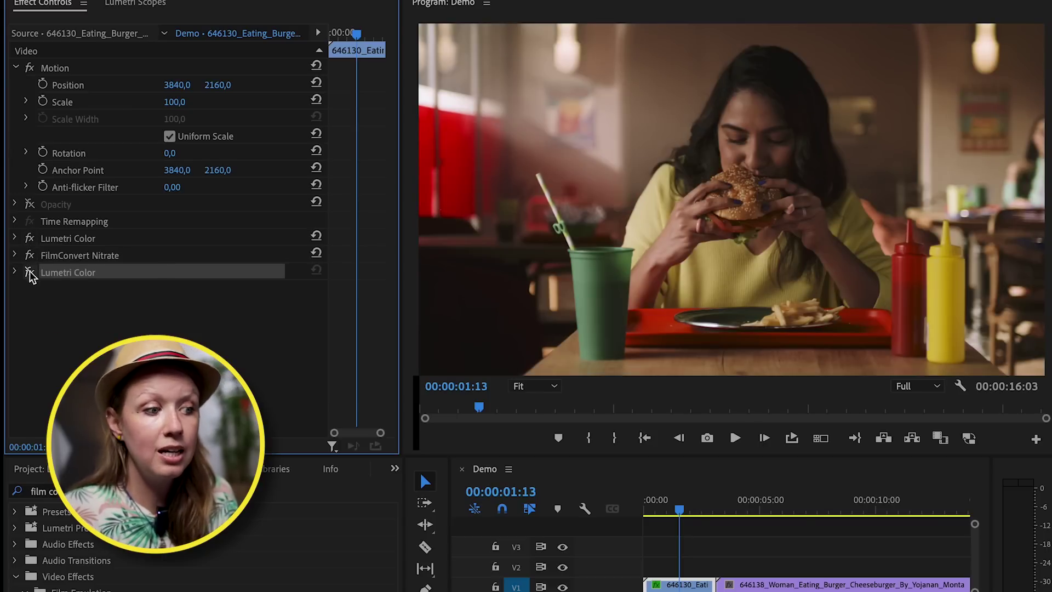
pyautogui.click(30, 273)
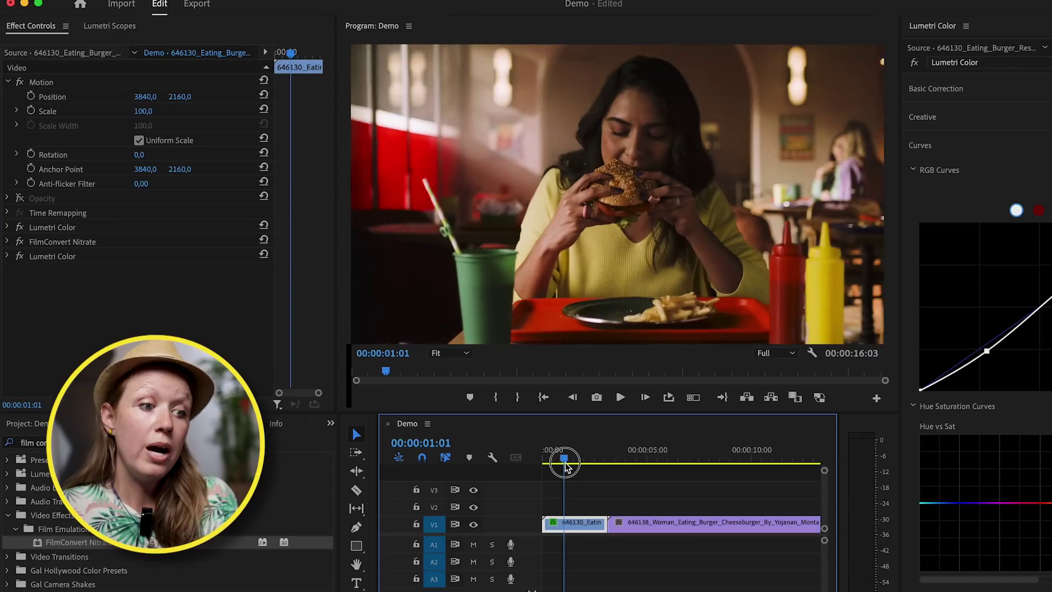
pyautogui.moveTo(668, 508); pyautogui.dragTo(679, 517)
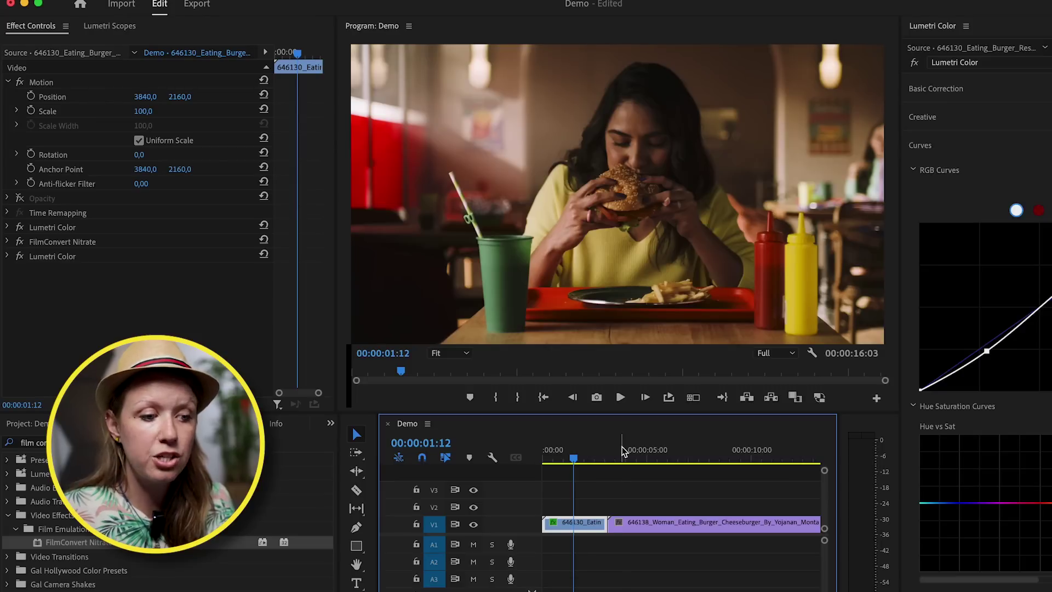
pyautogui.moveTo(623, 450); pyautogui.dragTo(590, 459)
# Copy the first clip and paste only its effects, both Lumetri Color and FilmConvert Nitrate, onto the second burger clip with Paste Attributes
pyautogui.click(579, 523)
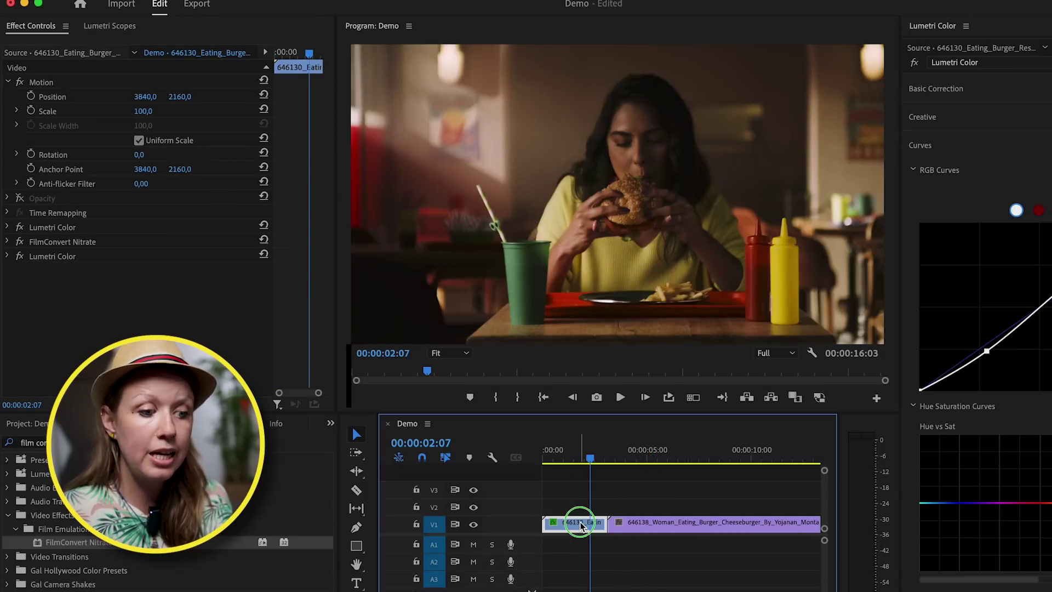
pyautogui.rightClick(579, 523)
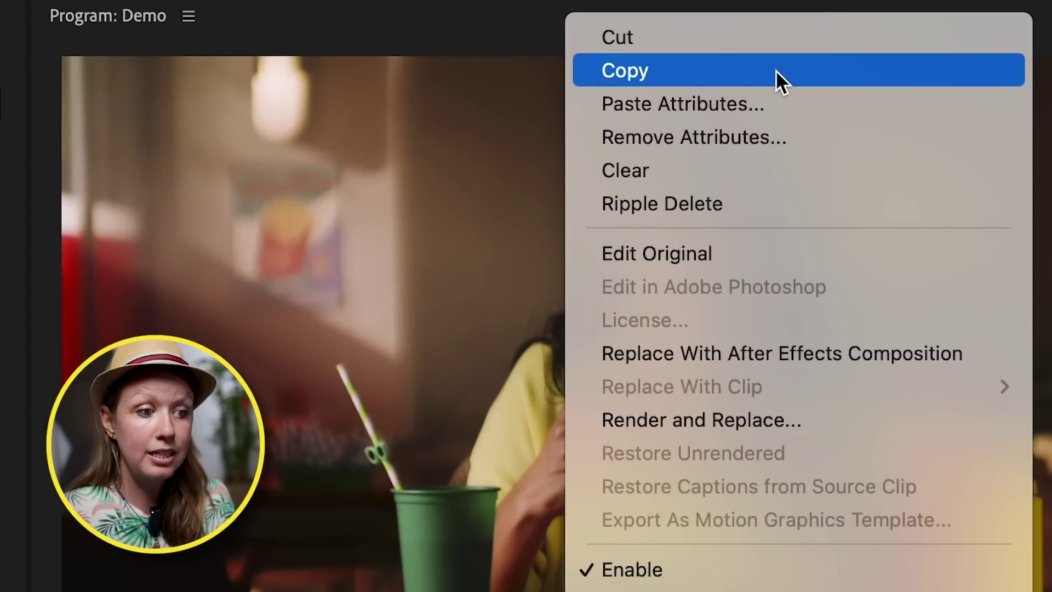
pyautogui.click(775, 71)
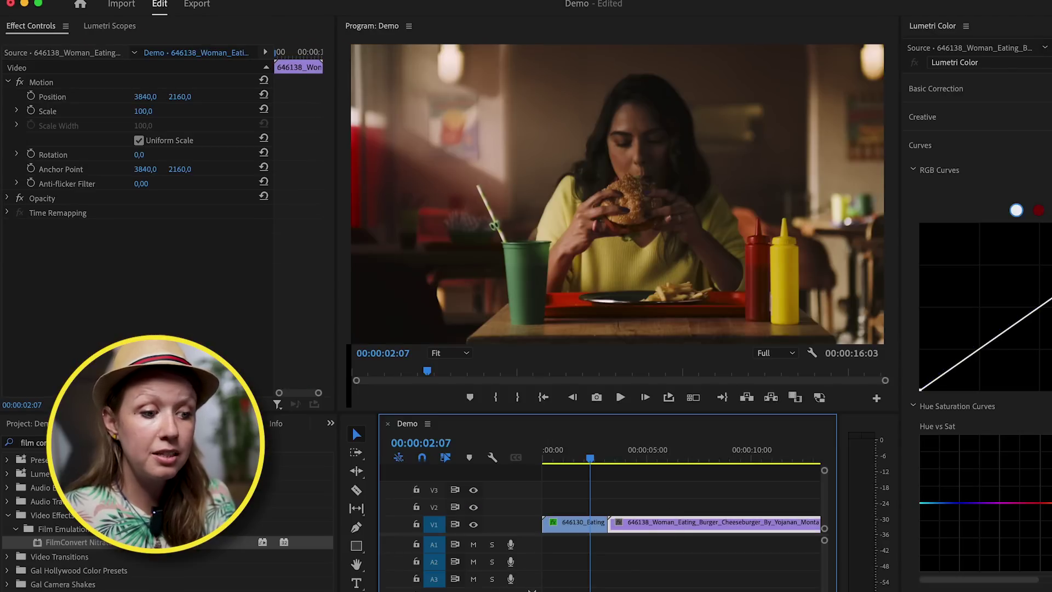
pyautogui.press('-')
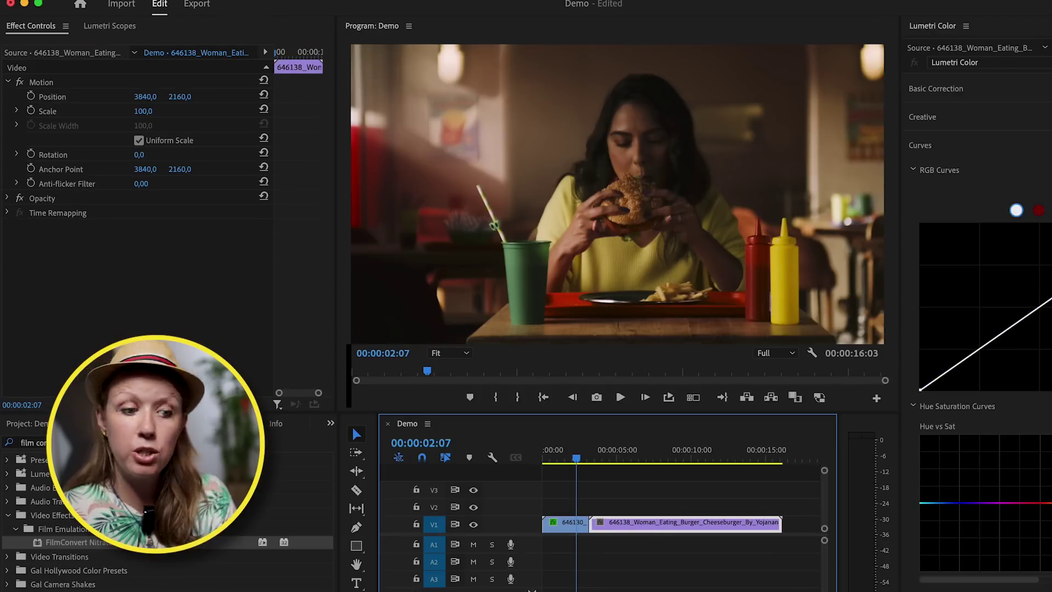
pyautogui.rightClick(711, 526)
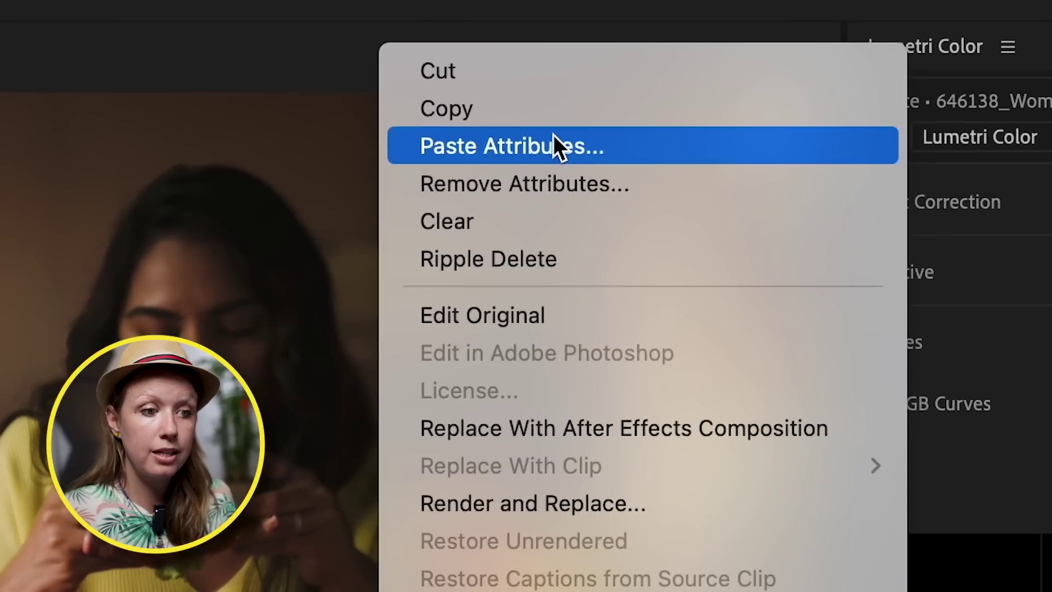
pyautogui.click(554, 136)
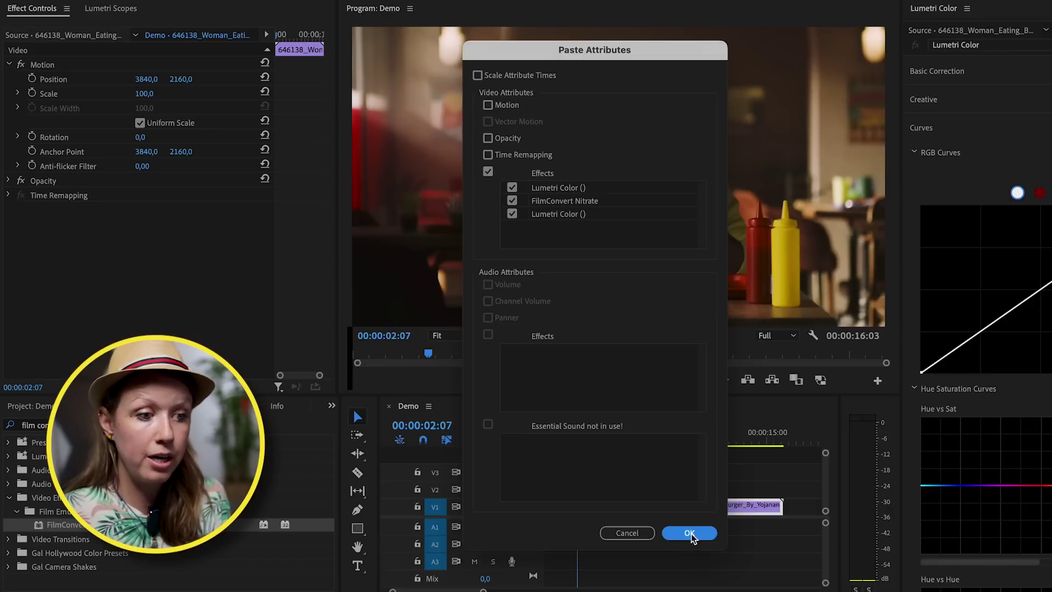
pyautogui.click(691, 532)
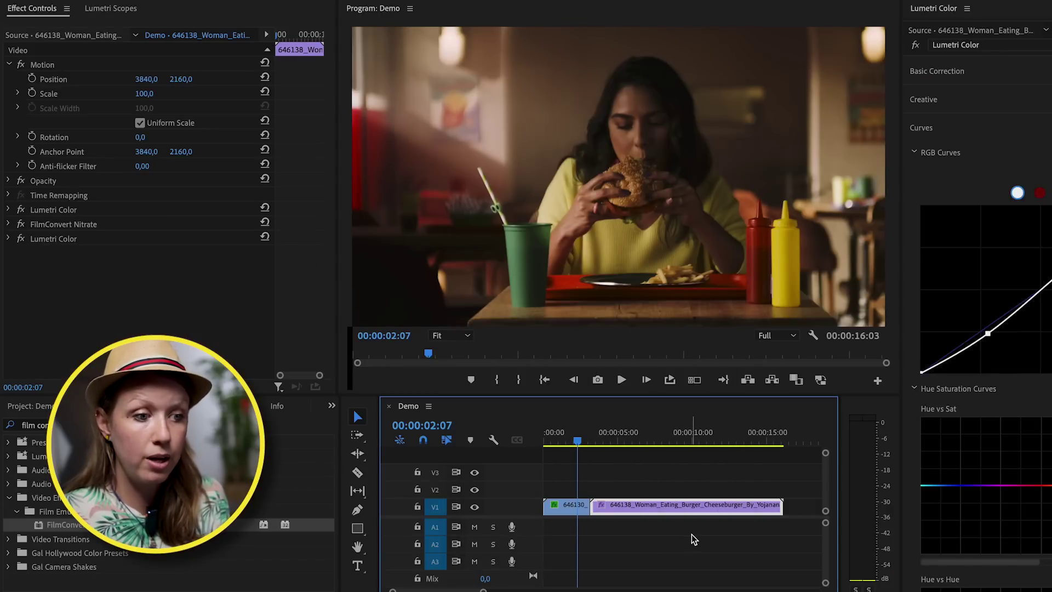
# Move the playhead to 00:00:05:16 in the second clip and compare its image with the three pasted effects disabled and re-enabled
pyautogui.click(633, 433)
pyautogui.moveTo(633, 433); pyautogui.dragTo(628, 433)
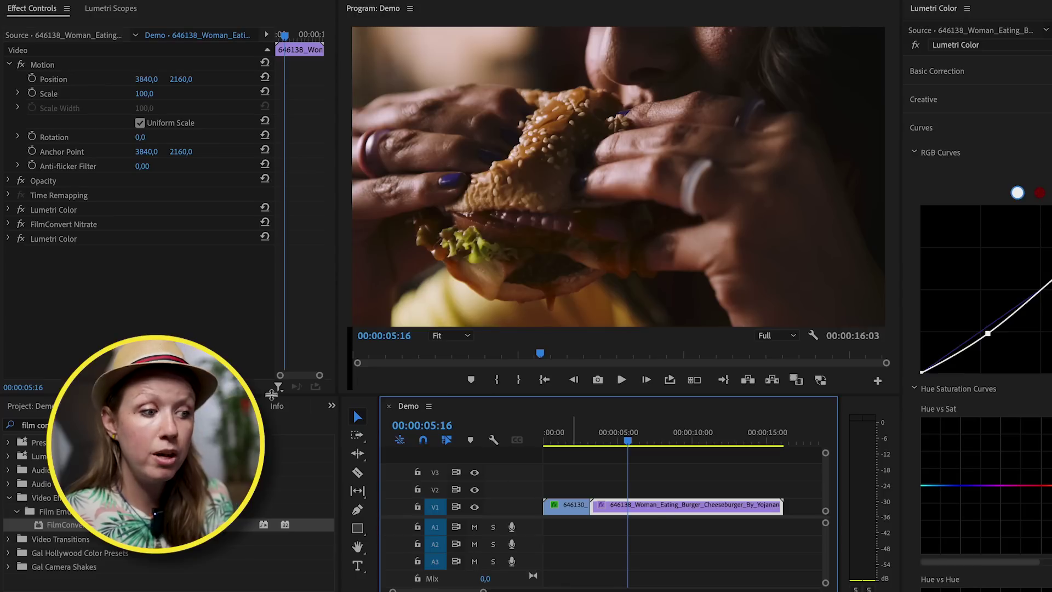
pyautogui.click(21, 239)
pyautogui.click(21, 225)
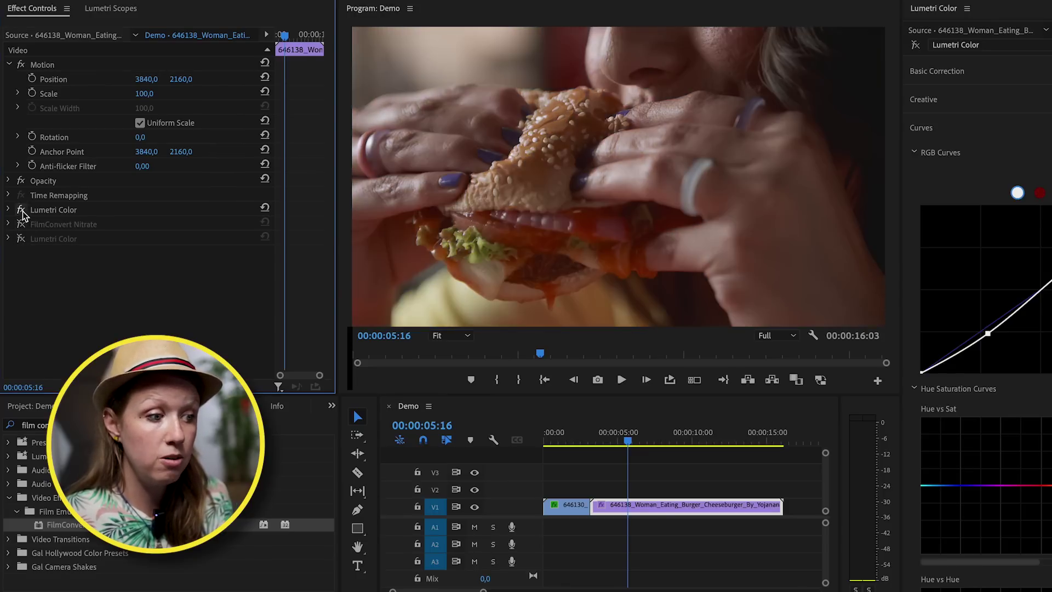
pyautogui.click(21, 210)
pyautogui.click(21, 210)
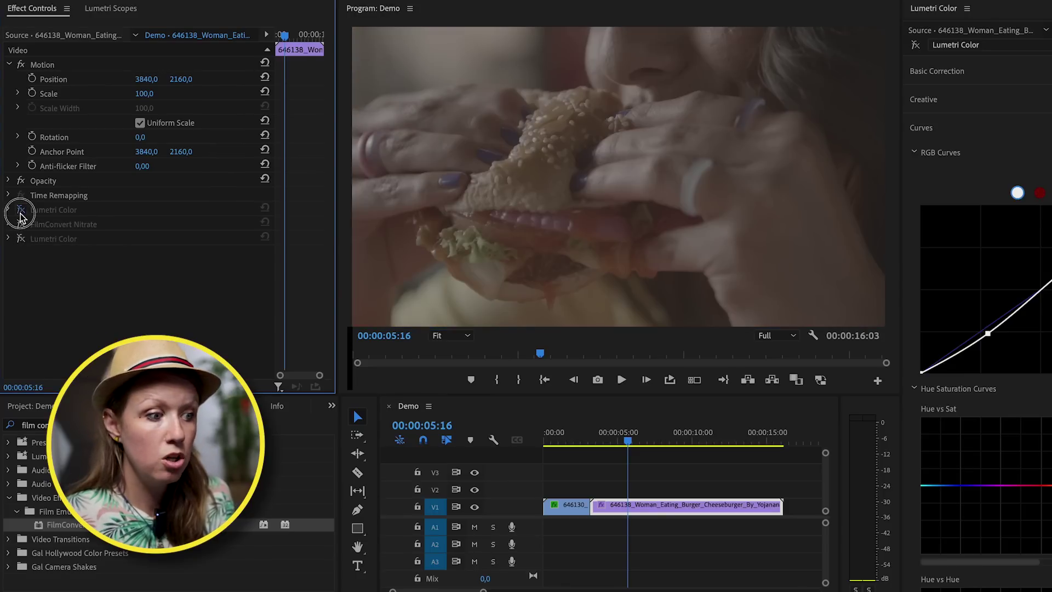
pyautogui.click(21, 224)
pyautogui.click(21, 239)
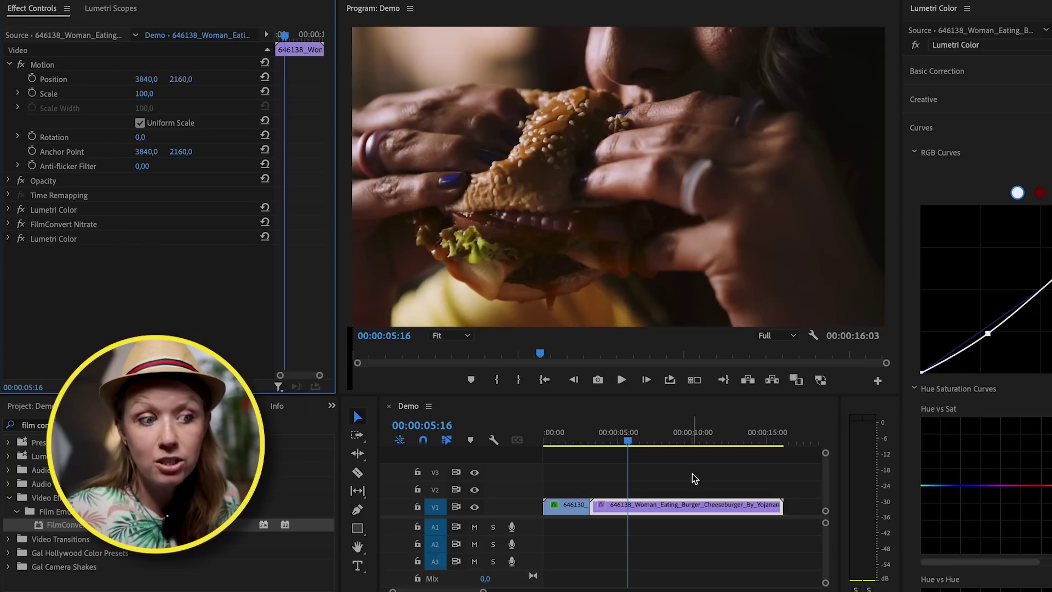